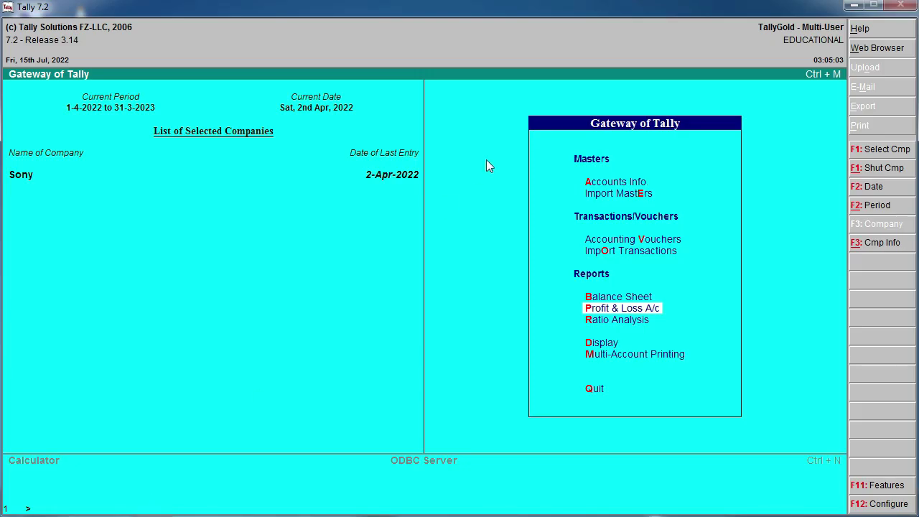
Open the creation form for a single ledger in the company's accounts information.
key("Up")
key("Up")
key("Up")
key("Up")
key("Up")
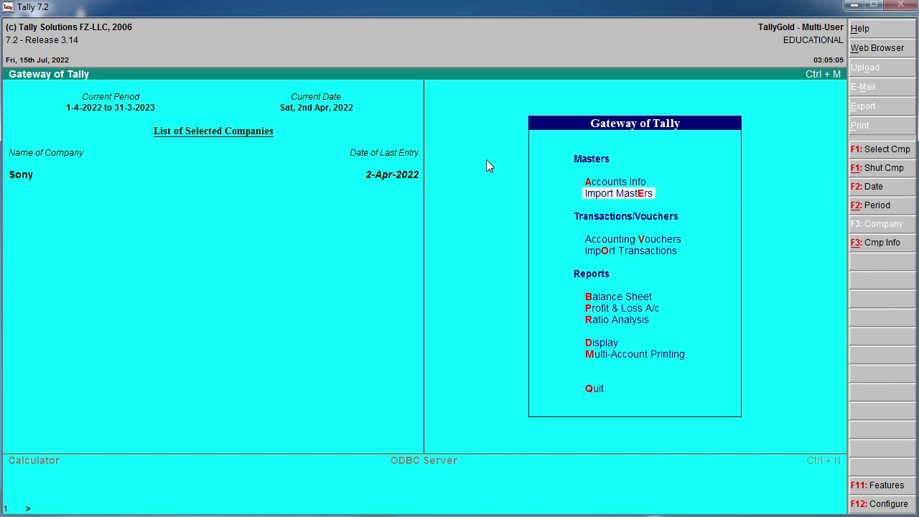
key("Return")
key("Down")
key("Return")
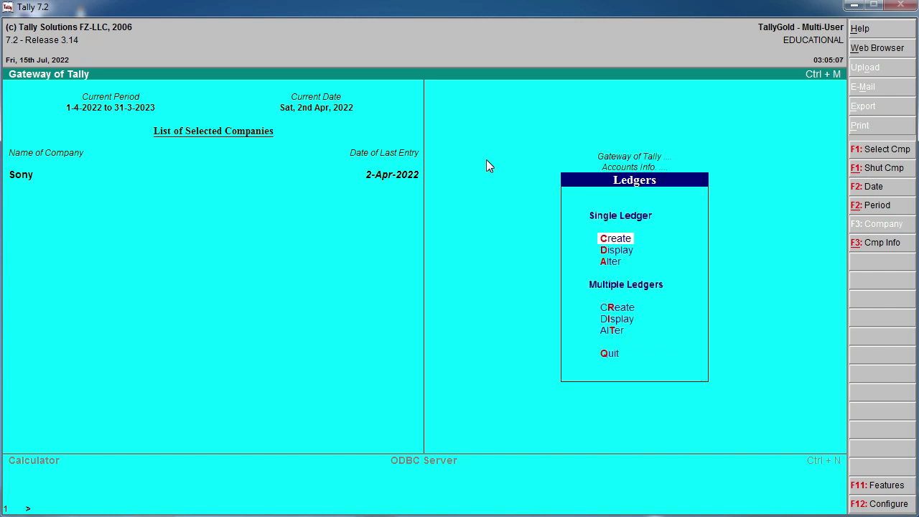
key("Return")
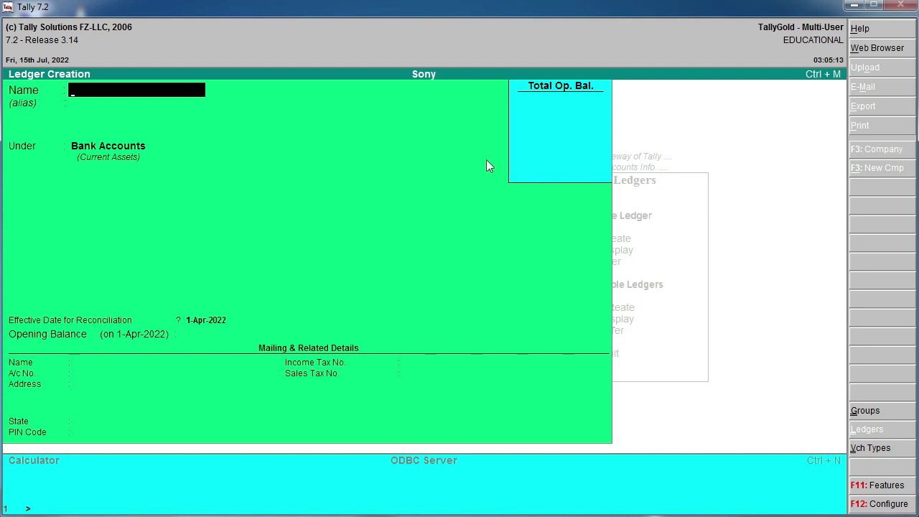
type("Bank")
key("Return")
type("Dd")
key("Return")
key("Return")
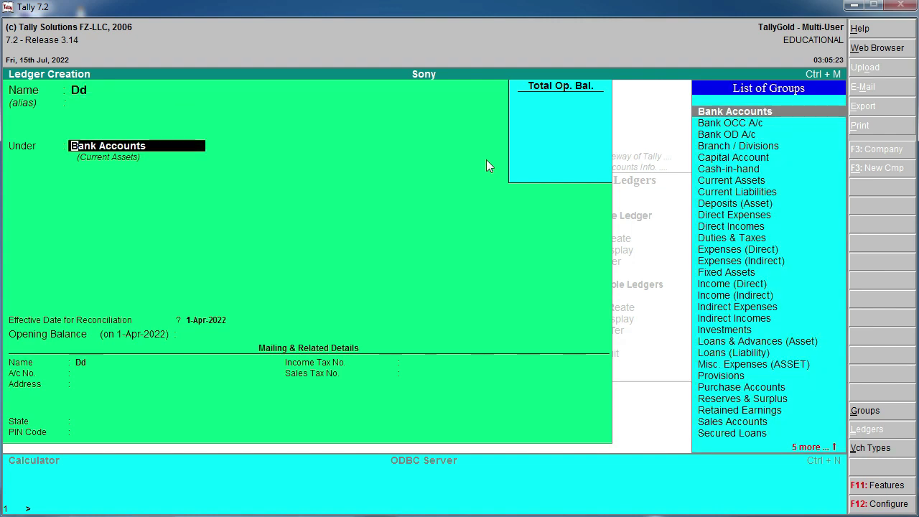
key("Down")
key("Down")
key("Down")
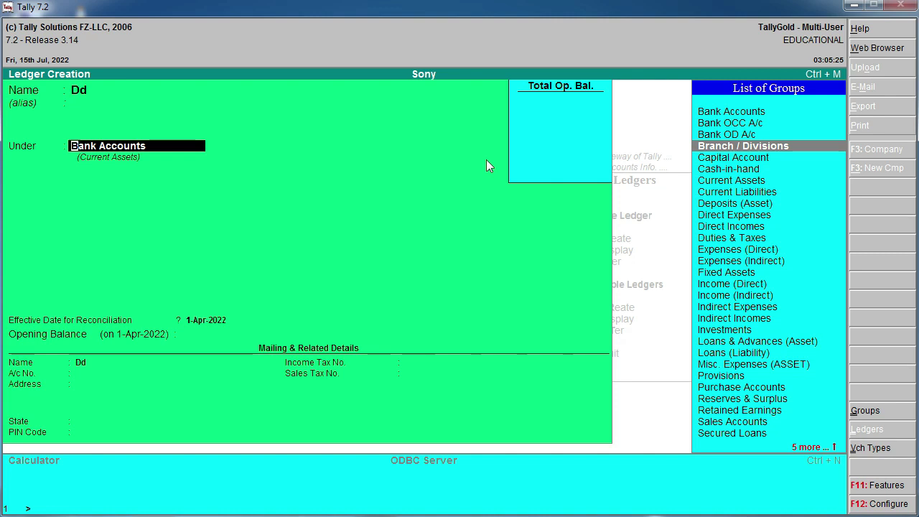
key("Up")
key("Up")
key("Up")
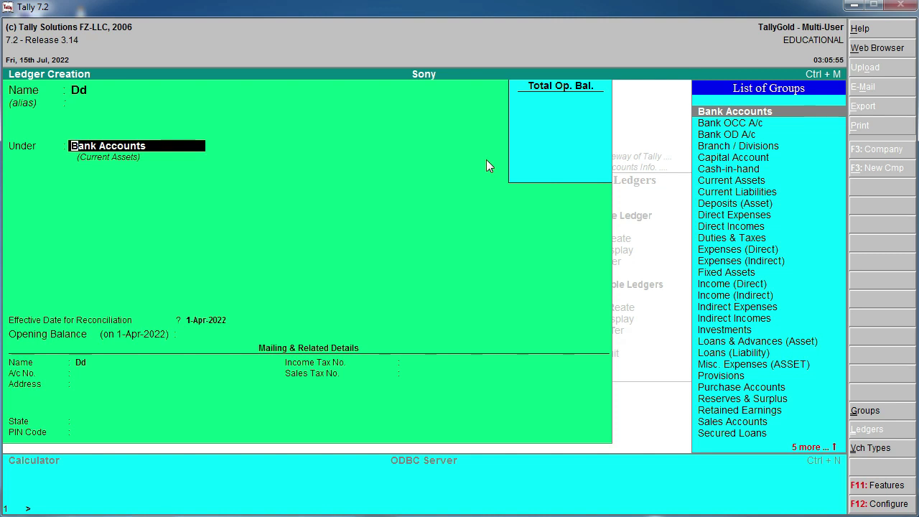
key("BackSpace")
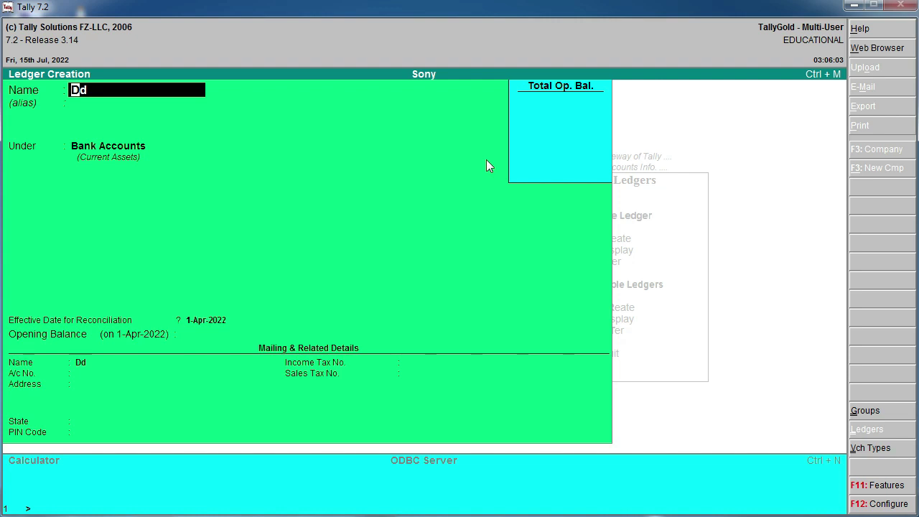
Create a ledger named Union Bank under Bank Accounts, keeping the remaining fields at their defaults.
type("Union Bank")
key("Return")
key("Return")
key("Return")
key("Return")
key("Return")
key("Return")
key("Return")
key("Return")
key("Return")
key("Return")
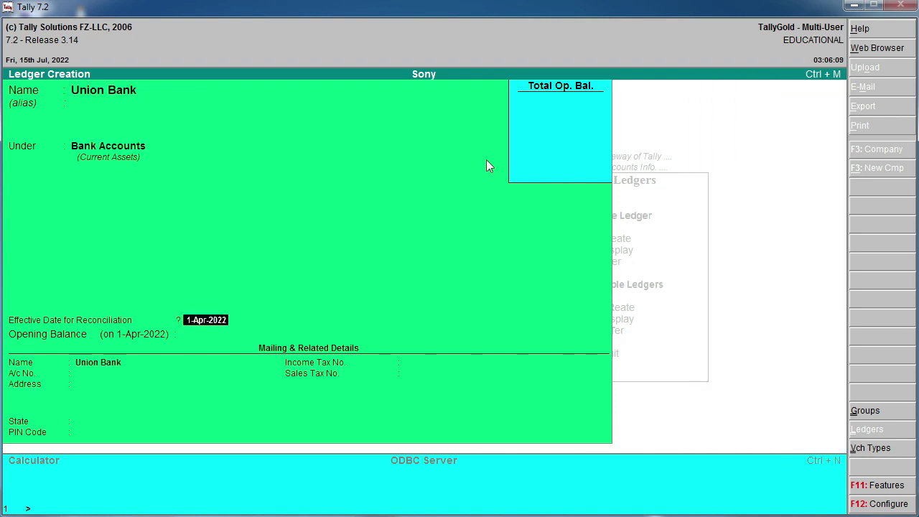
key("Return")
key("Return")
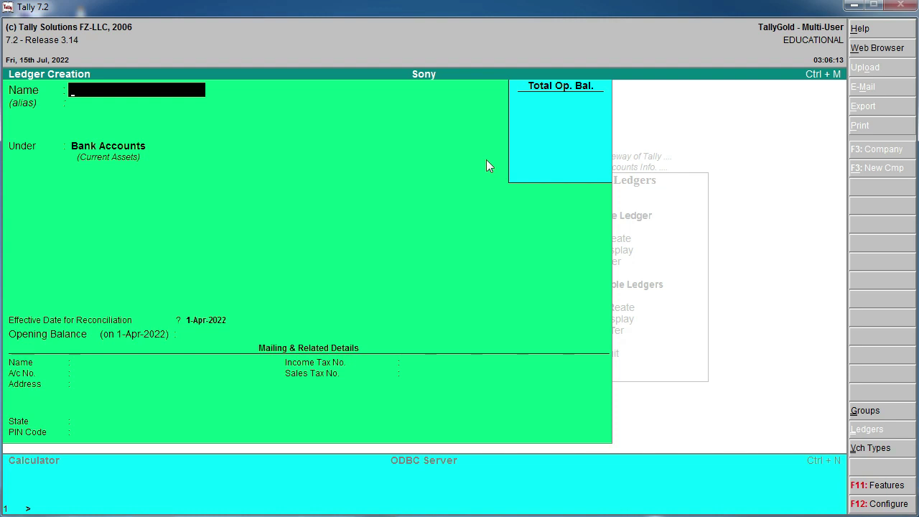
Create a ledger named Allahabad Bank under Bank Accounts, keeping the remaining fields at their defaults.
type("Allahabad Bank")
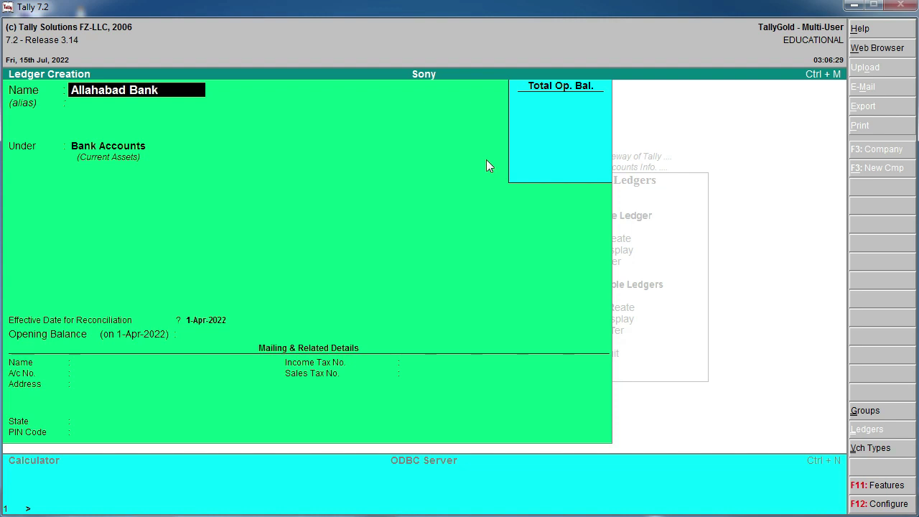
key("Return")
key("Return")
key("Return")
key("Return")
key("Return")
key("Return")
key("Return")
key("Return")
key("Return")
key("Return")
key("Return")
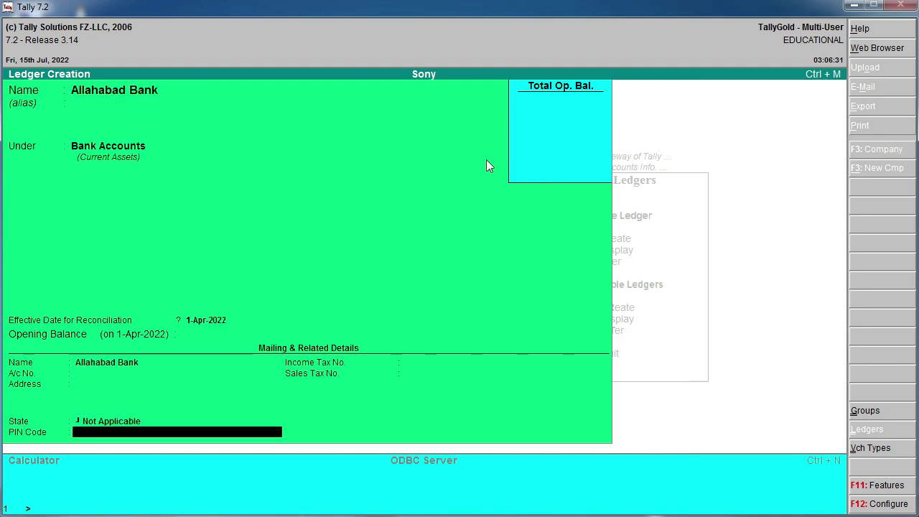
key("Return")
Create a ledger named Sbi Bank under Bank Accounts with default details, and leave ledger creation.
type("Sbi Bank")
key("Return")
key("Return")
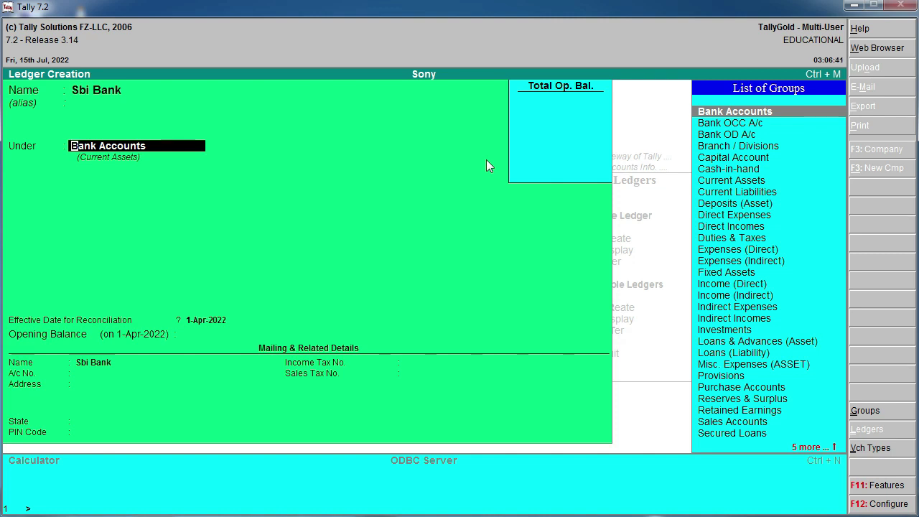
key("Return")
key("Return")
key("Return")
key("Return")
key("Return")
key("Return")
key("Return")
key("Return")
key("Return")
key("Return")
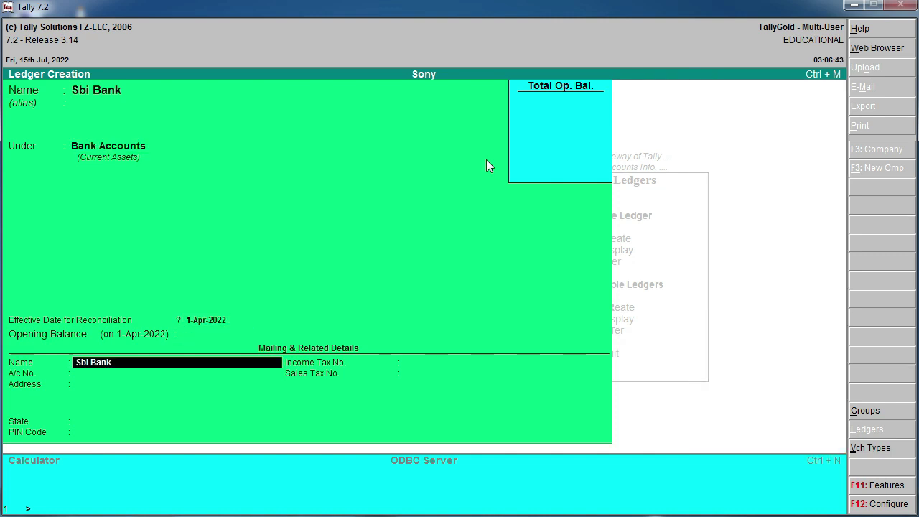
key("Return")
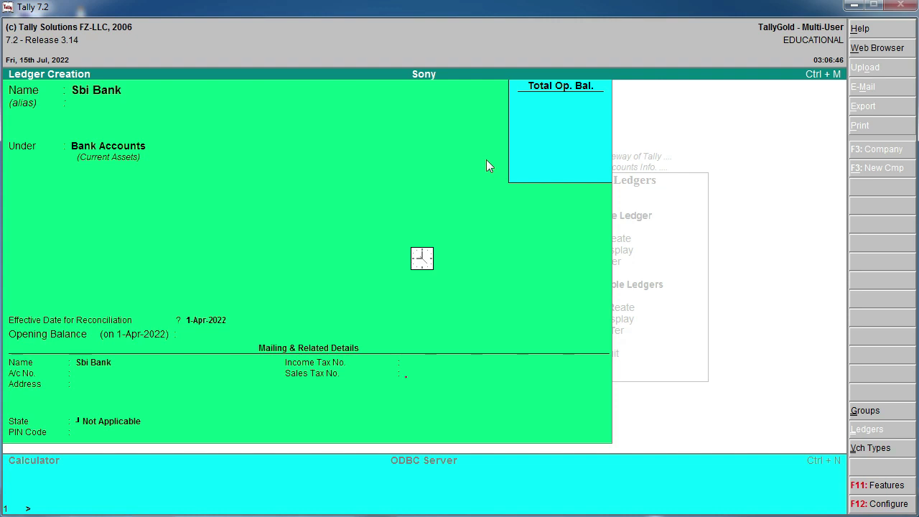
key("Escape")
key("Escape")
key("Escape")
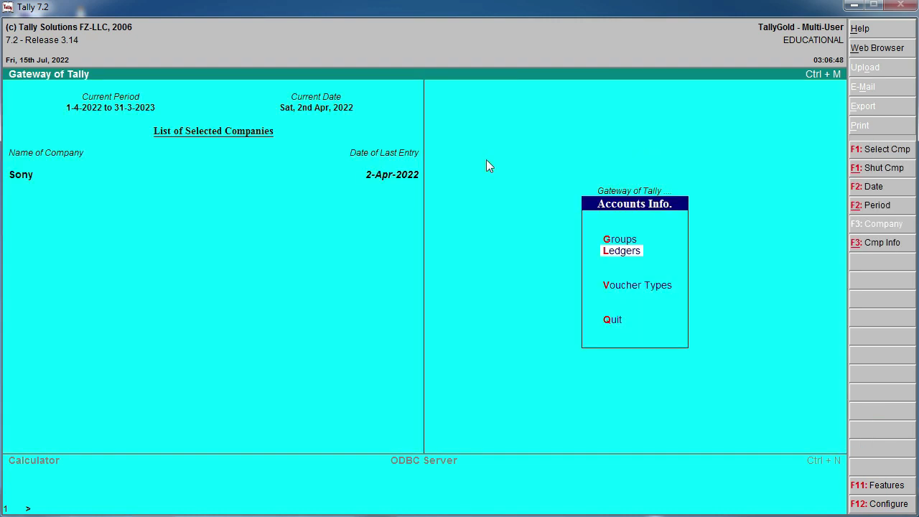
View the blank Receipt and Sales forms in accounting voucher creation, then return to the Gateway.
key("Down")
key("Down")
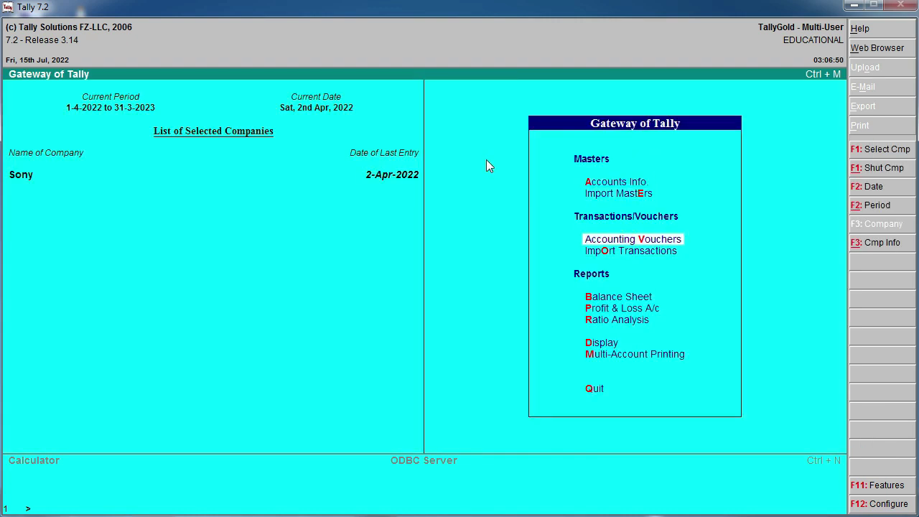
key("Return")
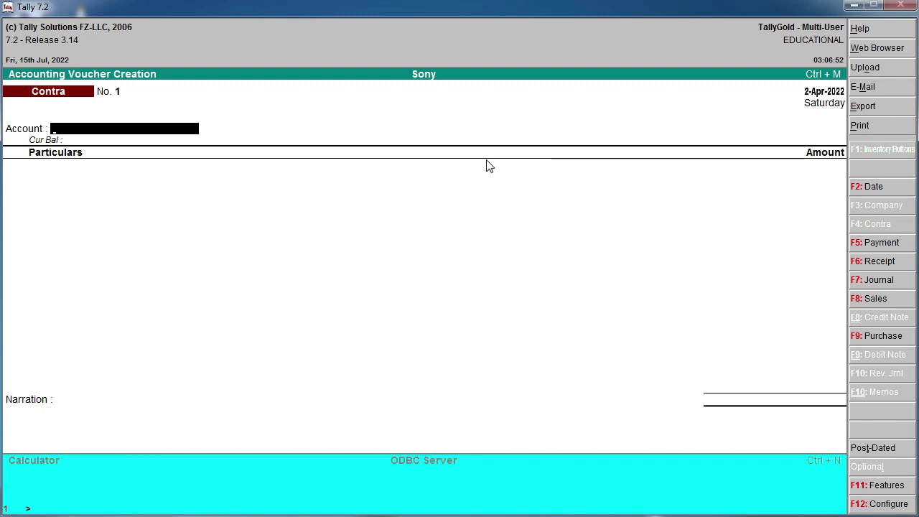
key("F6")
key("F8")
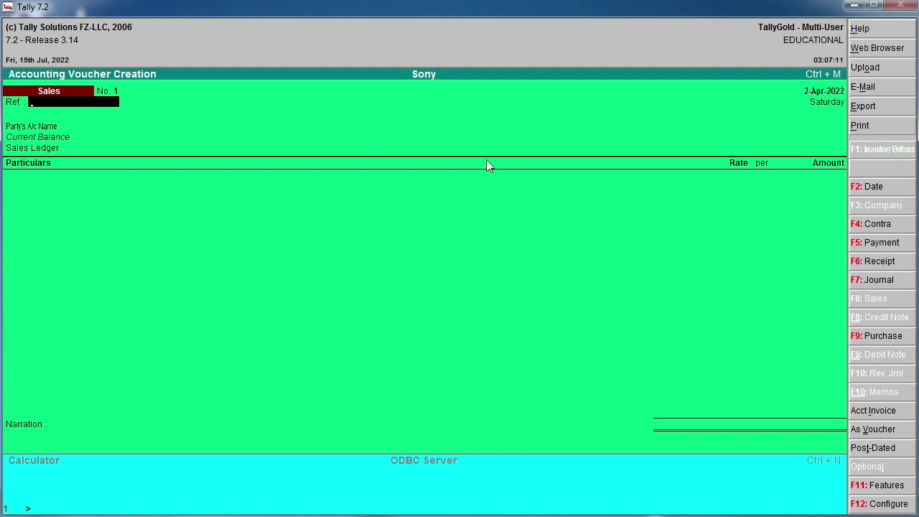
key("Escape")
Open the Balance Sheet in detailed form and examine Cash-in-hand and Bank Accounts under Current Assets.
key("Down")
key("Down")
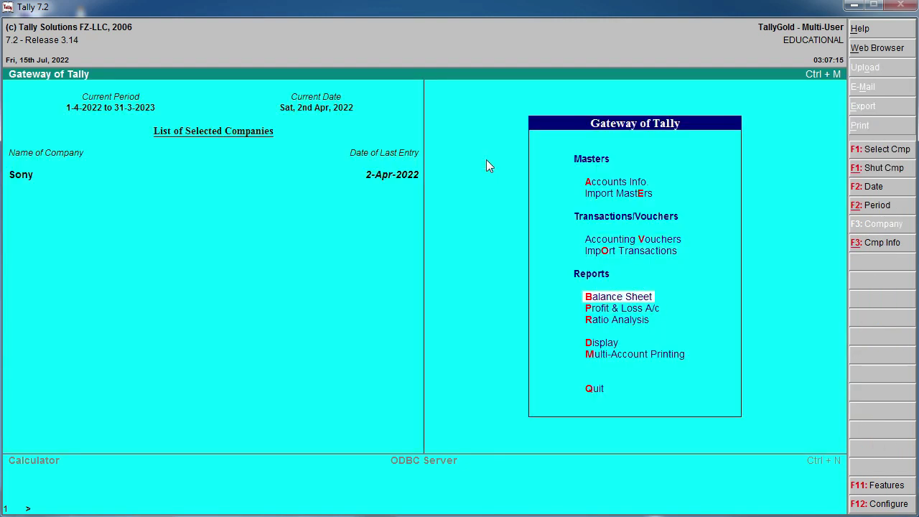
key("Return")
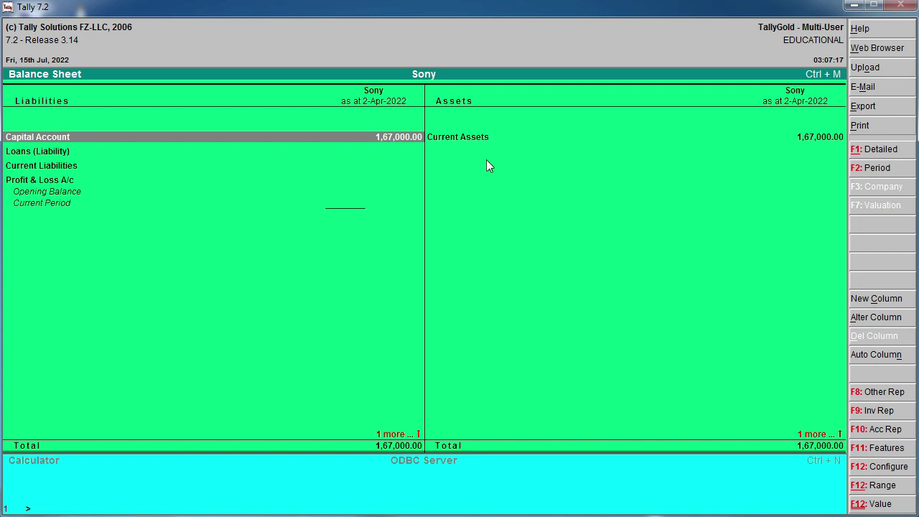
key("alt+F1")
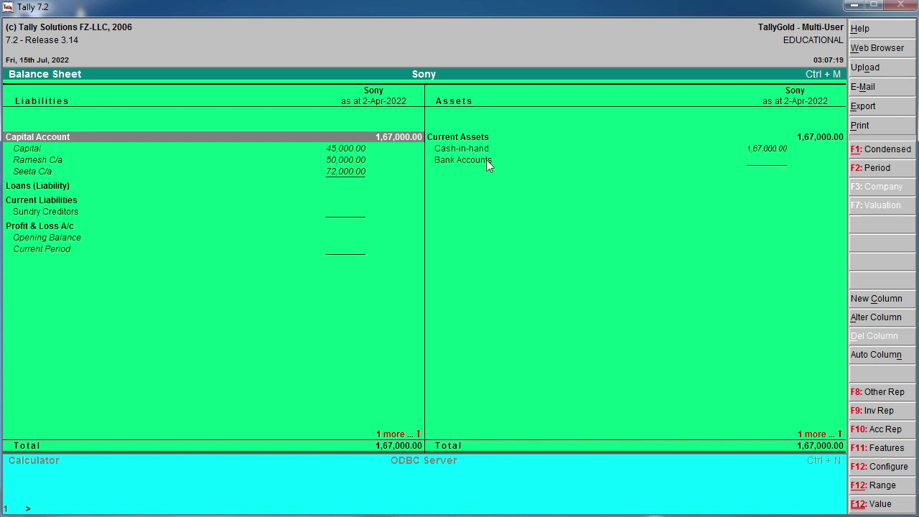
key("Right")
key("Down")
key("Down")
key("Up")
key("Up")
key("Down")
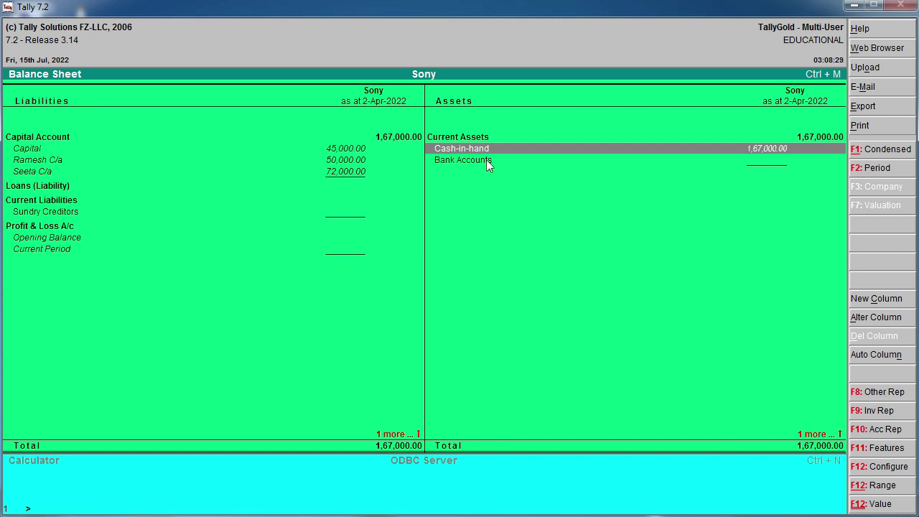
Dismiss the Windows color scheme prompt without choosing an option and close the Balance Sheet.
left_click(486, 160)
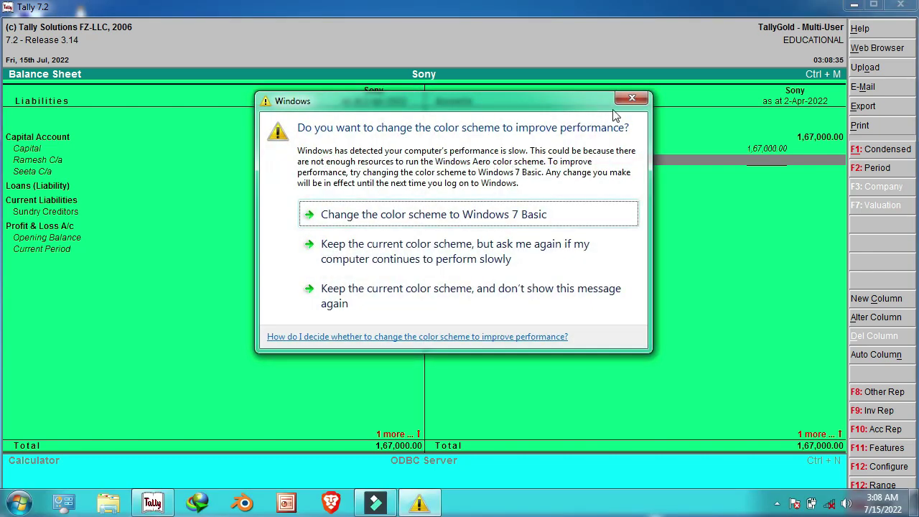
left_click(631, 100)
key("Escape")
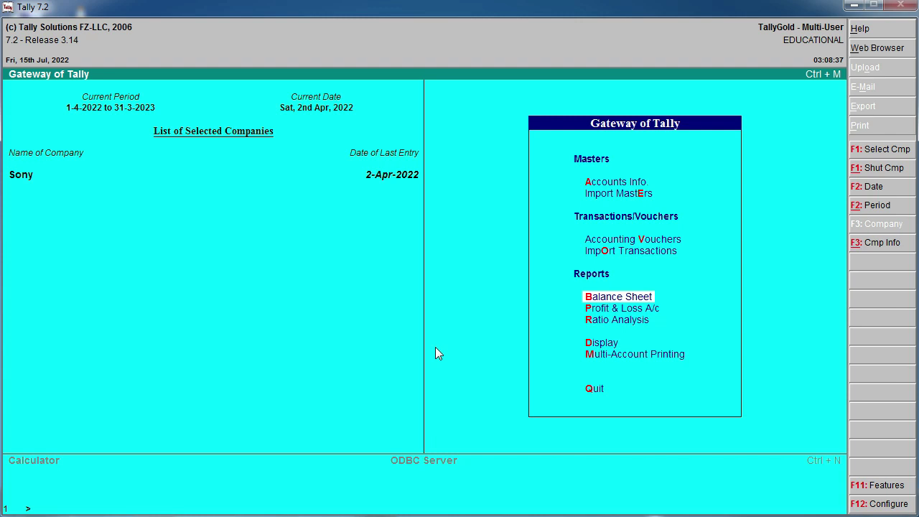
Open the list of ledgers available for single-ledger display and look through it for the bank ledgers.
key("Up")
key("Up")
key("Up")
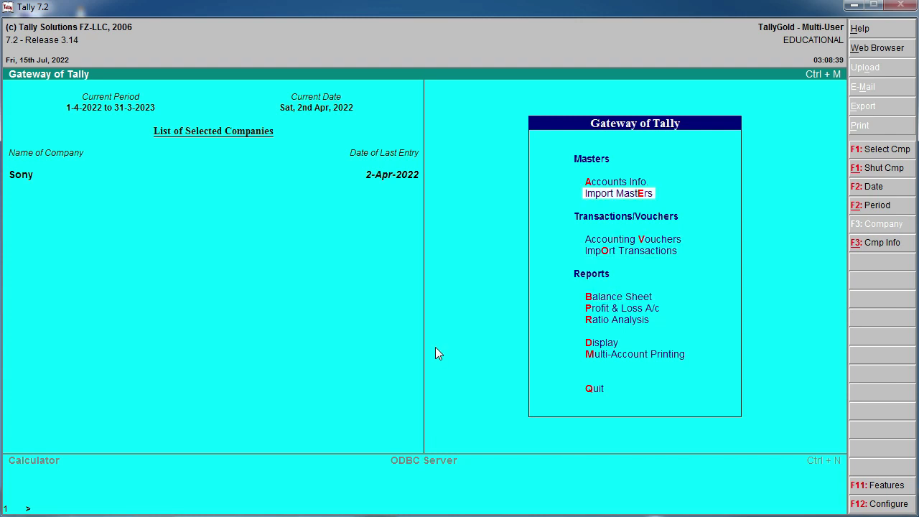
key("Down")
key("Down")
key("Up")
key("Up")
key("Up")
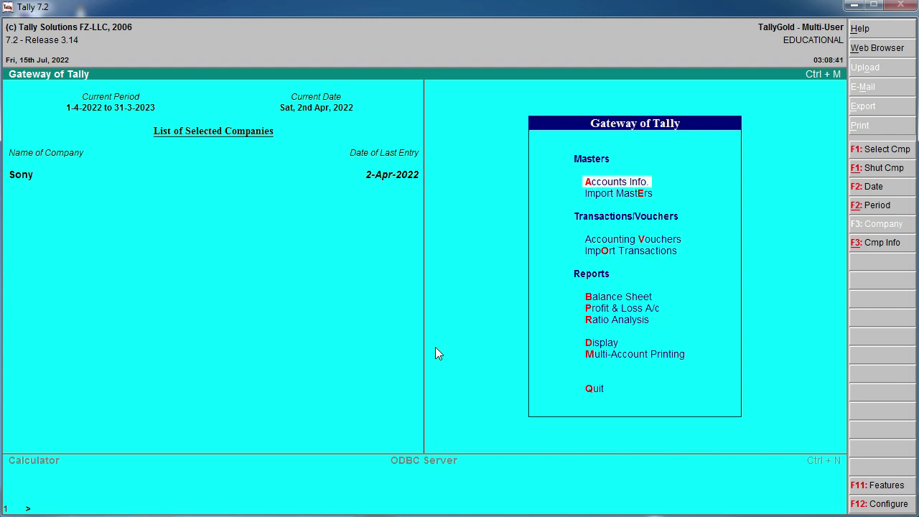
key("Return")
key("Down")
key("Down")
key("Up")
key("Return")
key("Down")
key("Return")
key("Down")
key("Down")
key("Down")
key("Down")
key("Down")
key("Down")
key("Down")
key("Down")
key("Down")
key("Down")
key("Down")
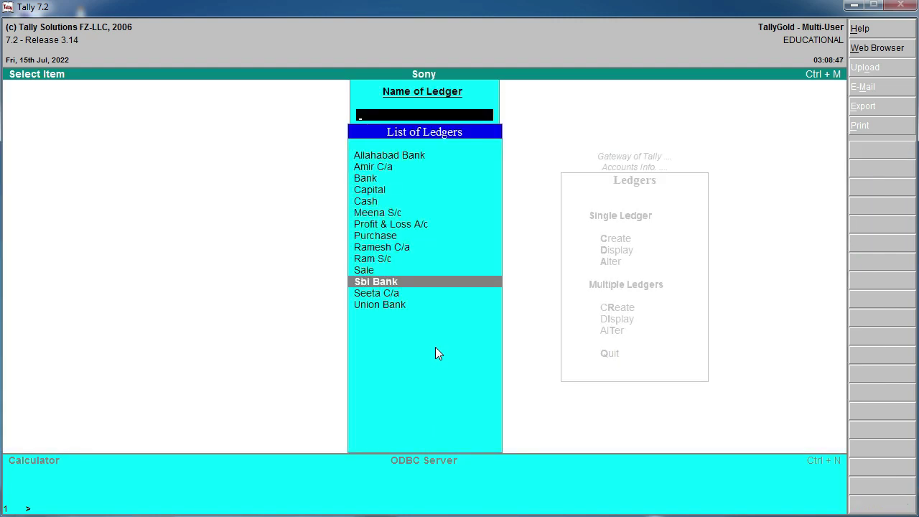
key("Escape")
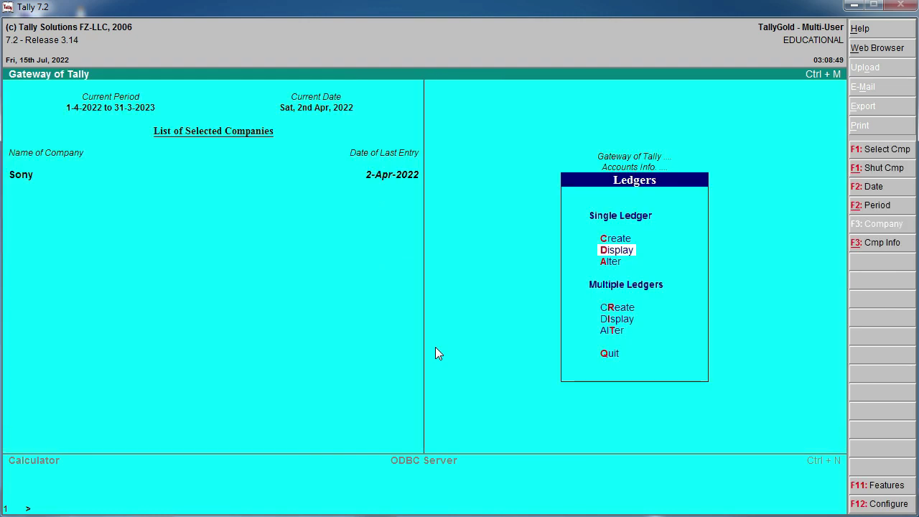
Open the Union Bank ledger for alteration and view its details.
key("Down")
key("Return")
key("Down")
key("Down")
key("Down")
key("Down")
key("Down")
key("Down")
key("Down")
key("Down")
key("Down")
key("Down")
key("Down")
key("Down")
key("Down")
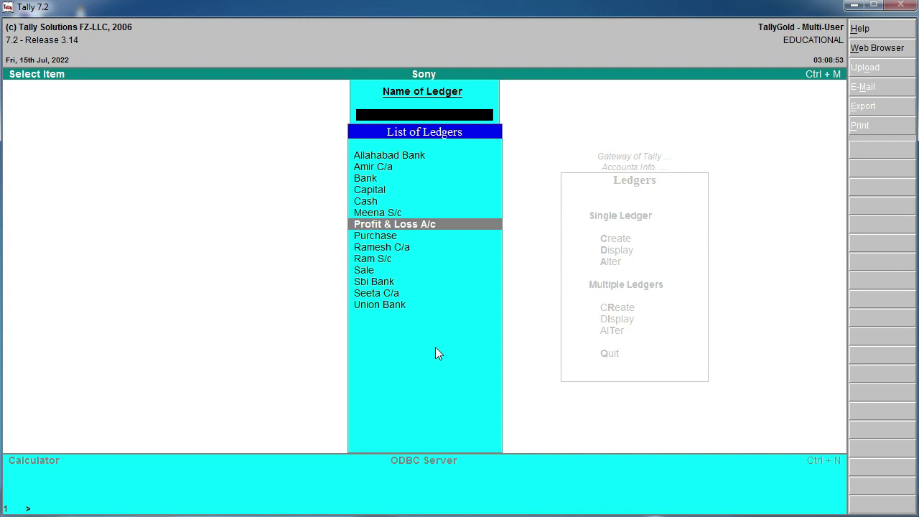
key("Return")
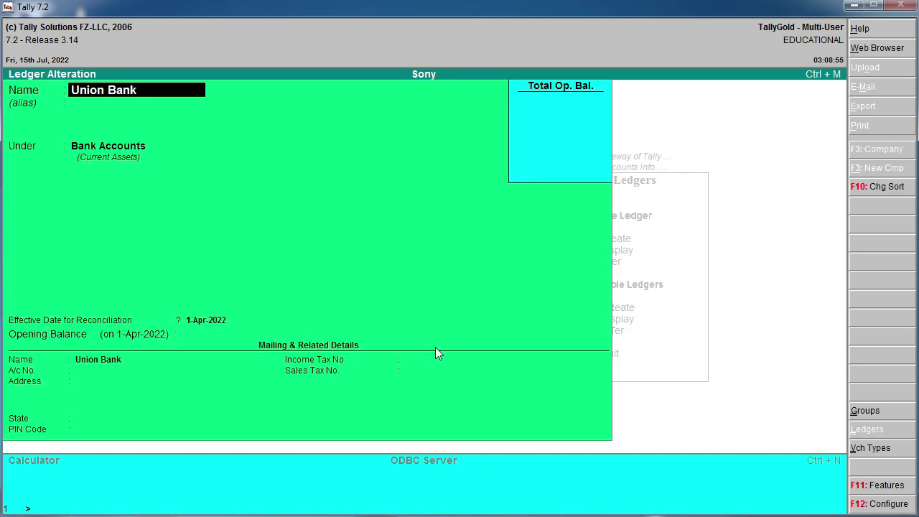
key("Escape")
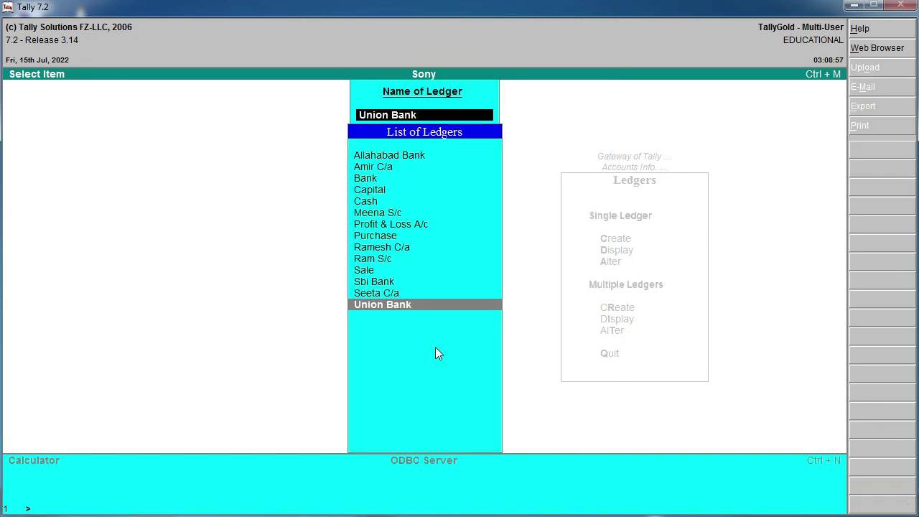
key("Return")
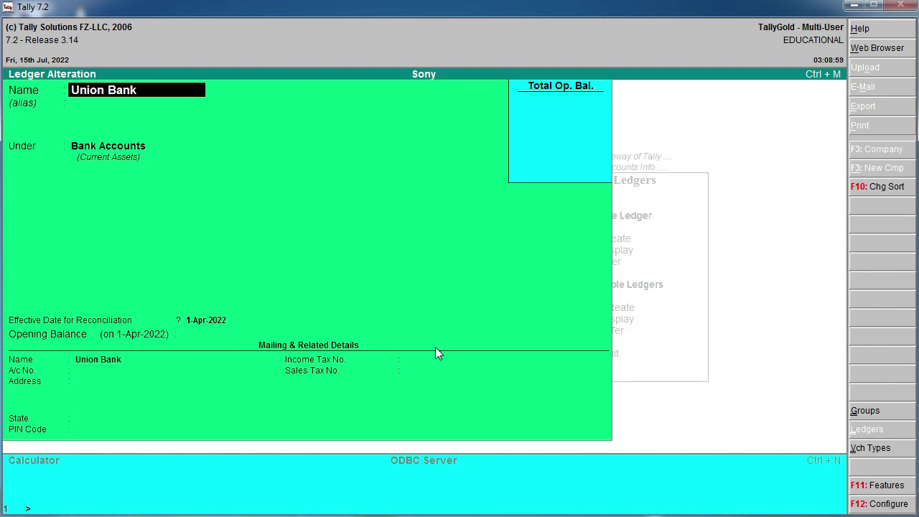
Call up deletion of the Union Bank ledger and back out to the Ledgers menu without deleting it.
key("alt+d")
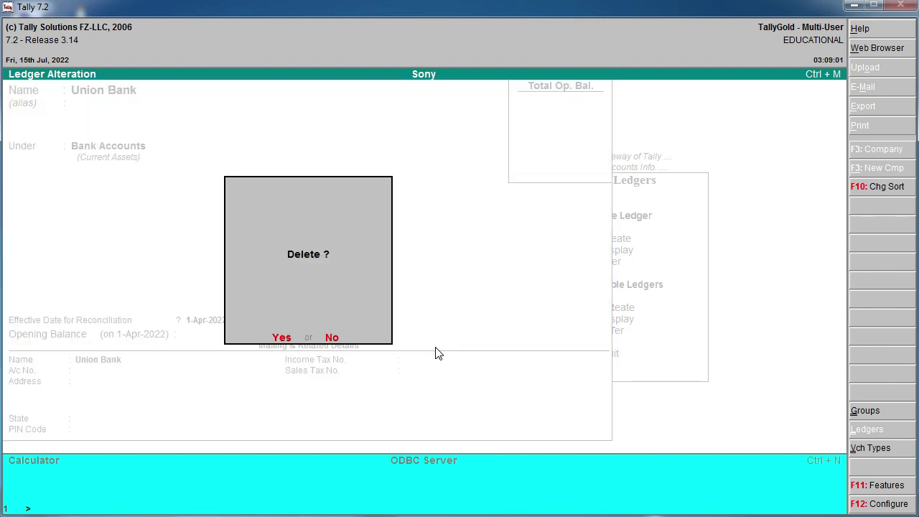
key("Escape")
key("Escape")
key("Escape")
key("Escape")
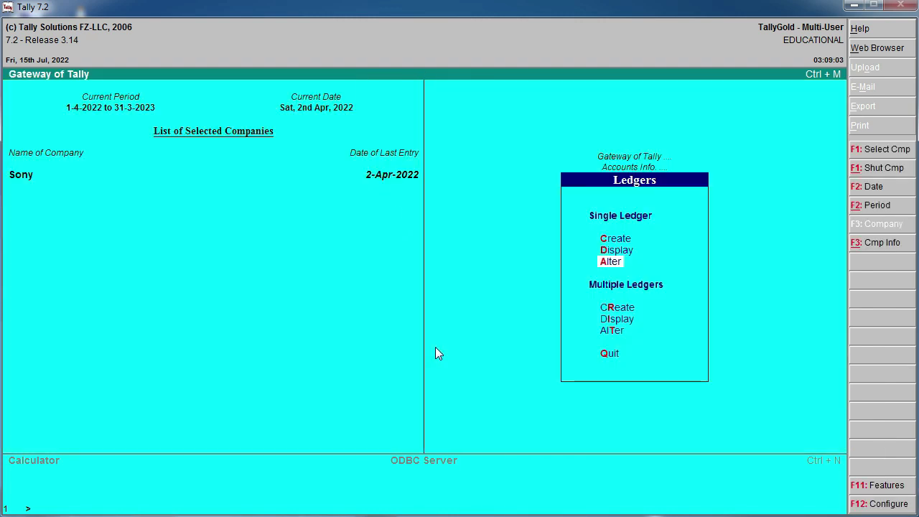
Leave the ledger menus and open accounting voucher creation with a blank Sales voucher.
key("Escape")
key("Down")
key("Down")
key("Down")
key("Up")
key("Return")
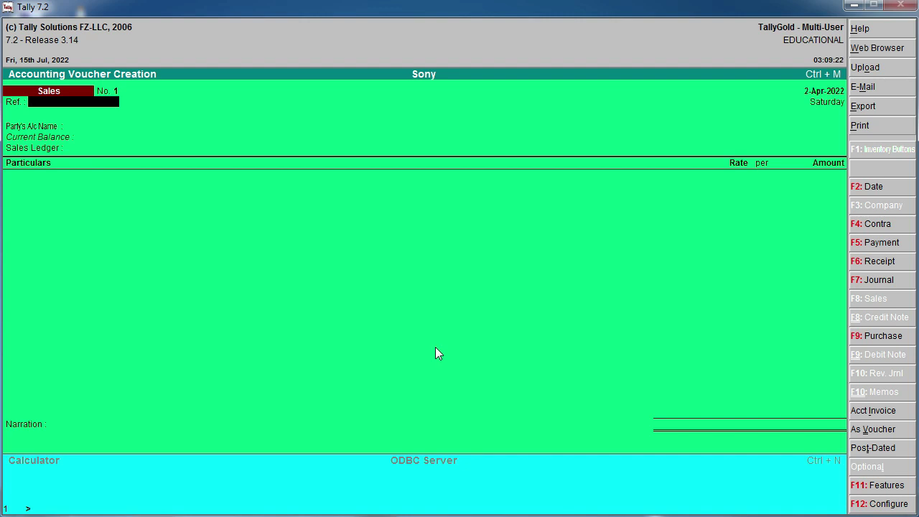
Switch to a Contra voucher and choose Allahabad Bank as its account.
key("F4")
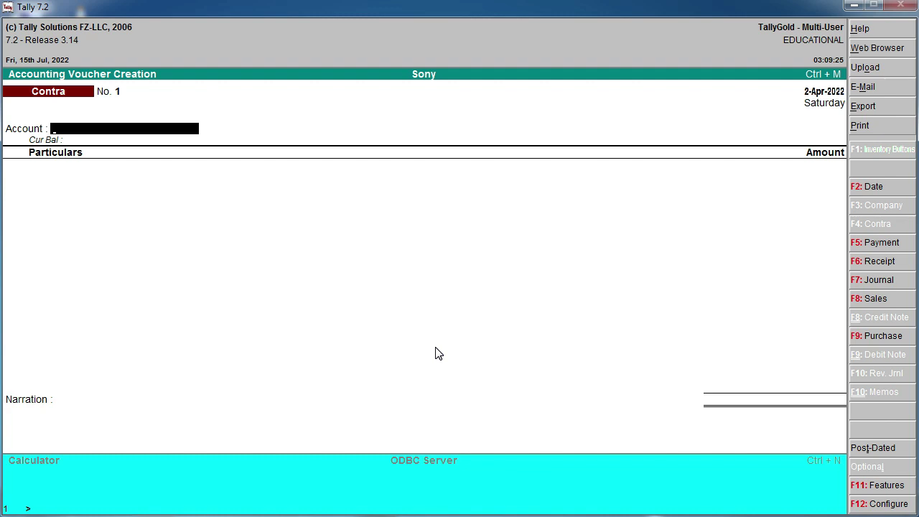
key("Down")
key("Down")
key("Down")
key("Down")
key("Up")
key("Up")
key("Up")
key("Up")
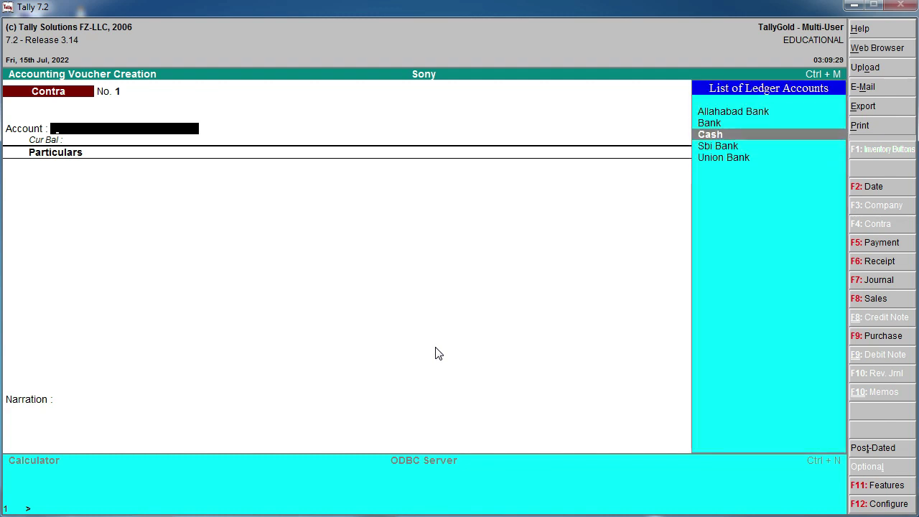
key("Down")
key("Down")
key("Down")
key("Down")
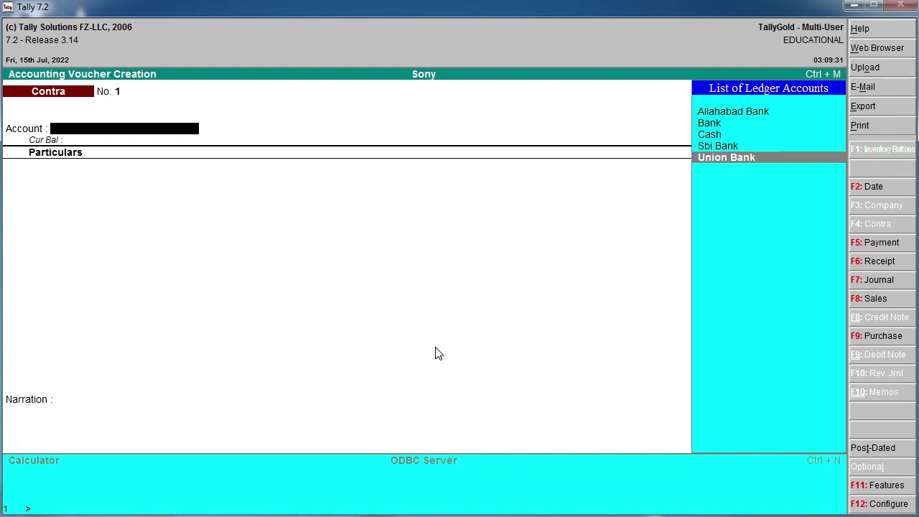
key("Up")
key("Up")
key("Up")
key("Up")
key("Return")
Add Cash with an amount of 55,000 to the Allahabad Bank Contra voucher and save it without a narration.
key("Down")
key("Down")
key("Down")
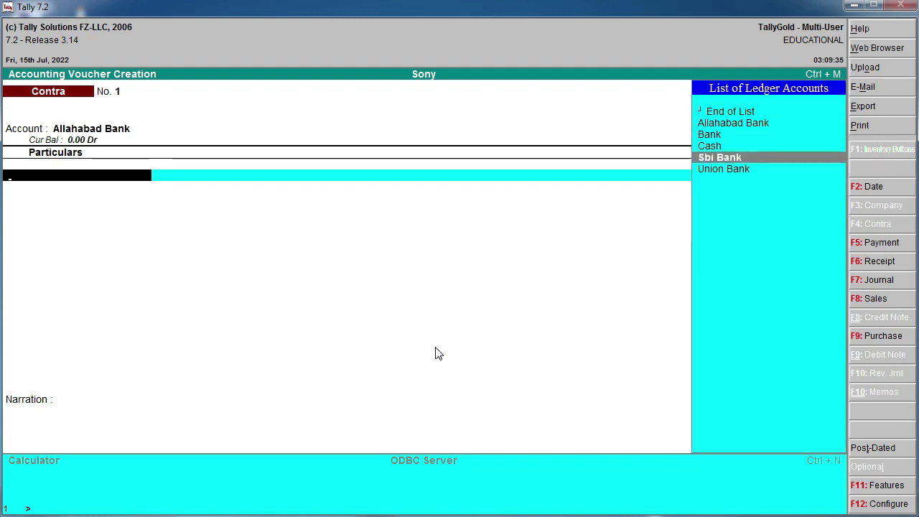
key("Up")
key("Return")
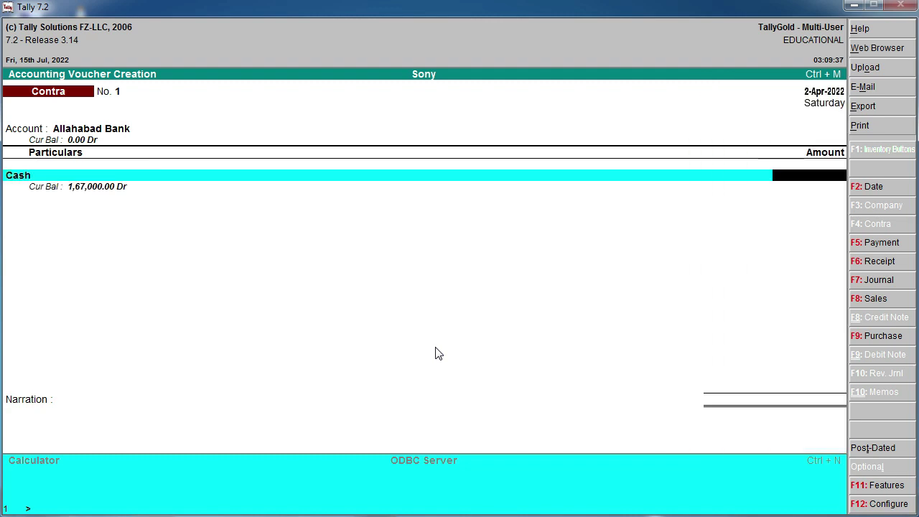
type("55000")
key("Return")
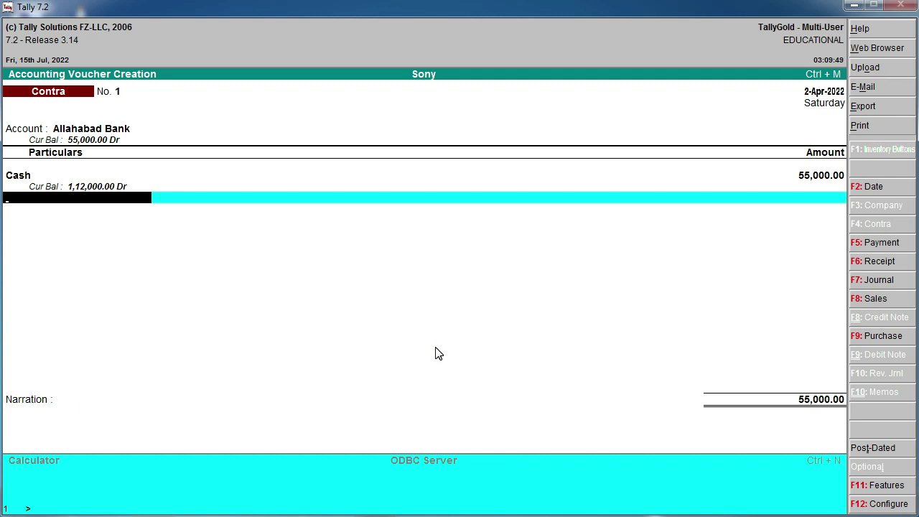
key("Return")
key("Return")
key("y")
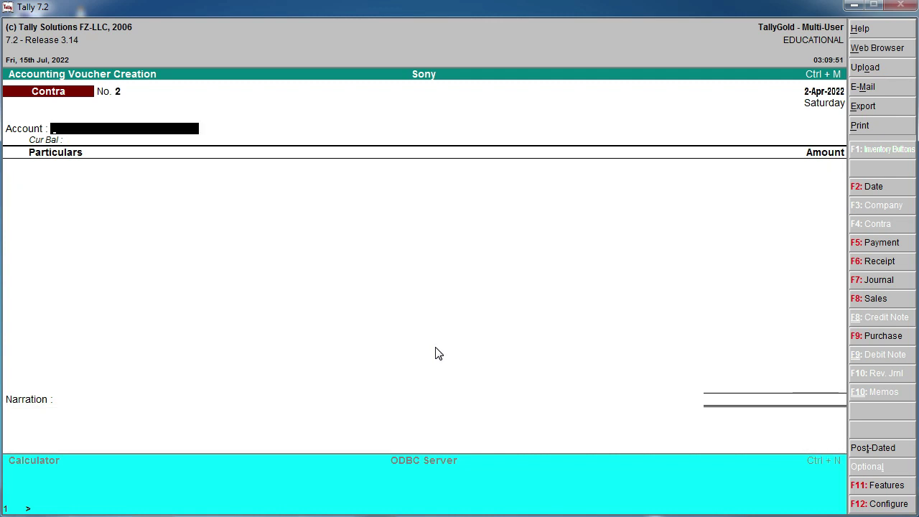
Set Sbi Bank as the account of the next Contra voucher and Cash as its particulars.
key("Down")
key("Down")
key("Down")
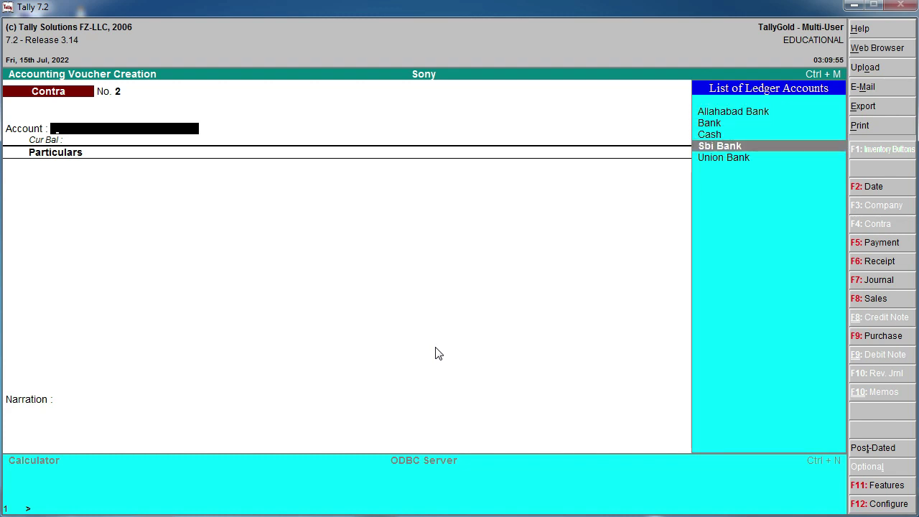
key("Return")
key("Down")
key("Down")
key("Down")
key("Up")
key("Up")
key("Down")
key("Down")
key("Down")
key("Up")
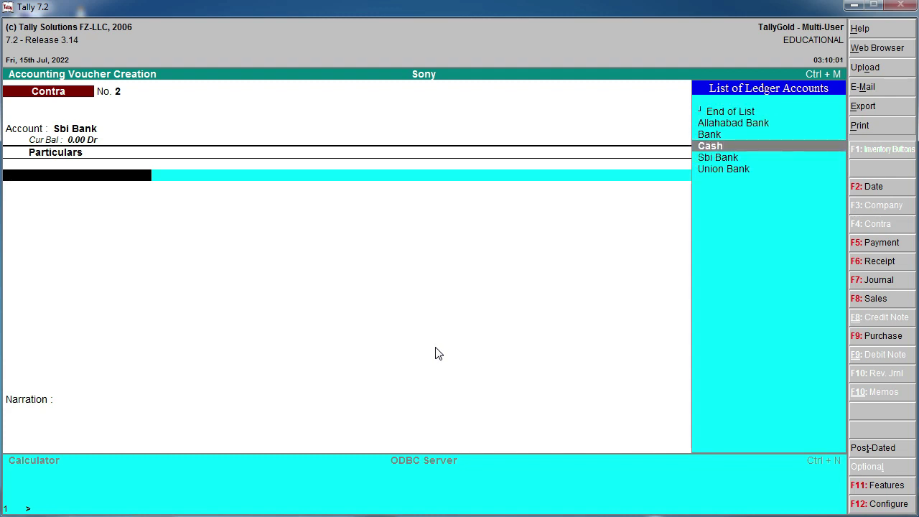
key("Return")
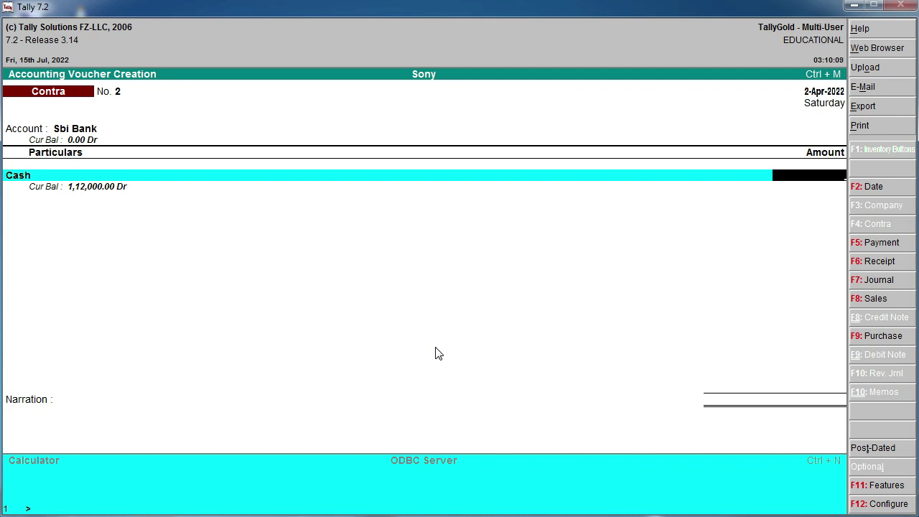
Set the cash amount to 60,000 and save the Sbi Bank Contra voucher without a narration.
type("60000")
key("Return")
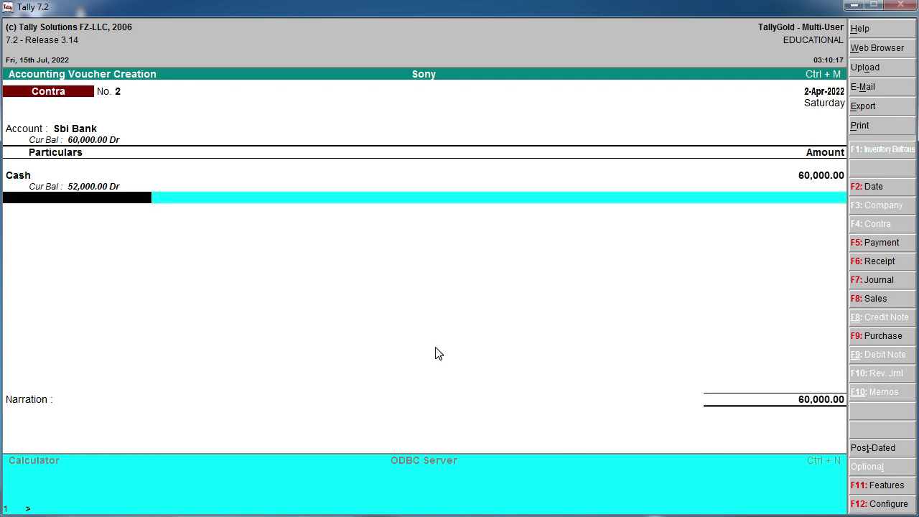
key("Return")
key("Return")
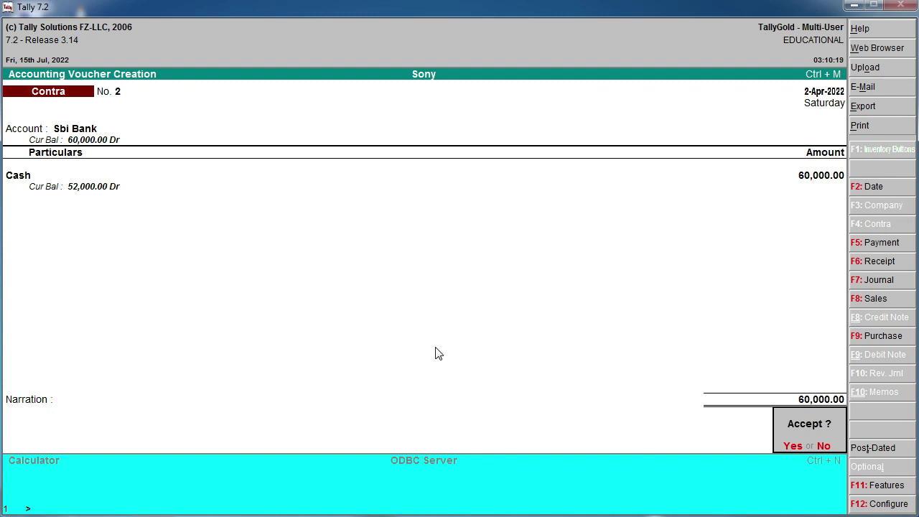
key("Return")
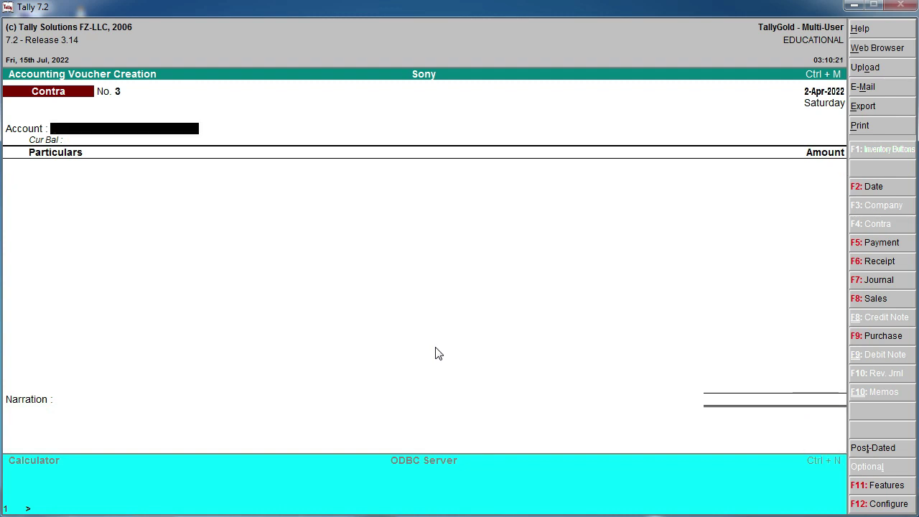
Set Union Bank as the account of the next Contra voucher and Cash as its particulars.
key("Down")
key("Down")
key("Down")
key("Down")
key("Return")
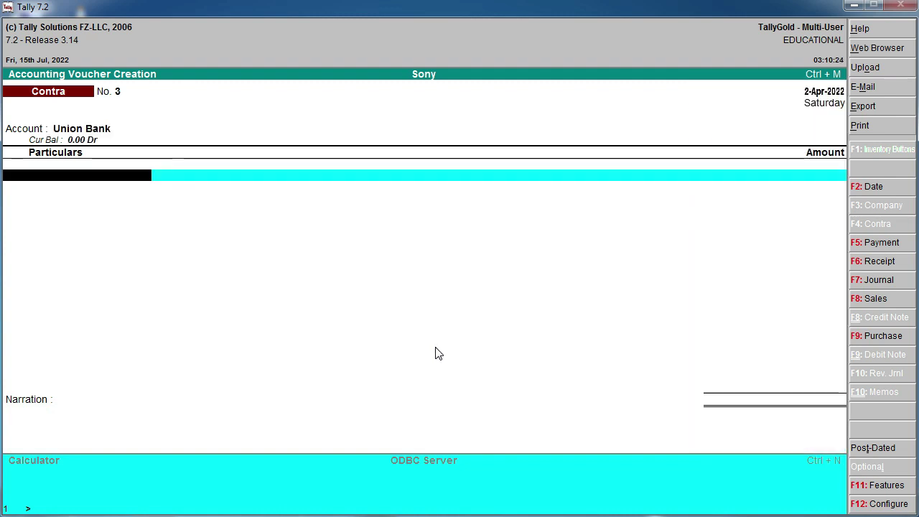
key("Down")
key("Down")
key("Down")
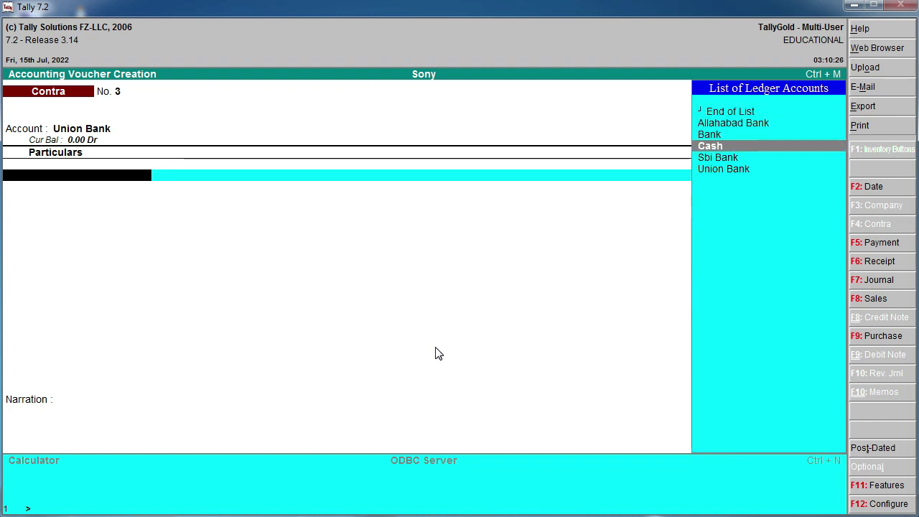
key("Return")
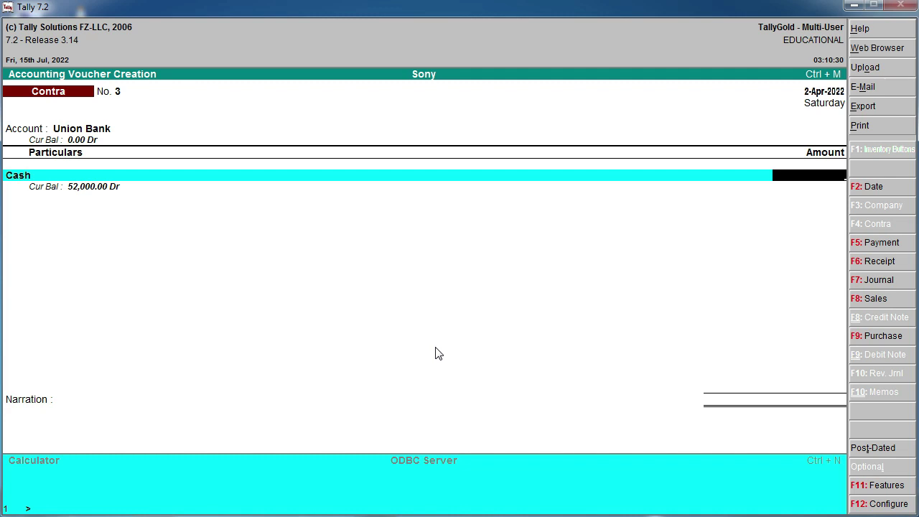
Set the cash amount to 32,000 and save the Union Bank Contra voucher without a narration.
type("23000")
key("BackSpace")
key("BackSpace")
key("BackSpace")
key("BackSpace")
key("BackSpace")
type("32,000")
key("Return")
key("Return")
key("Return")
key("Return")
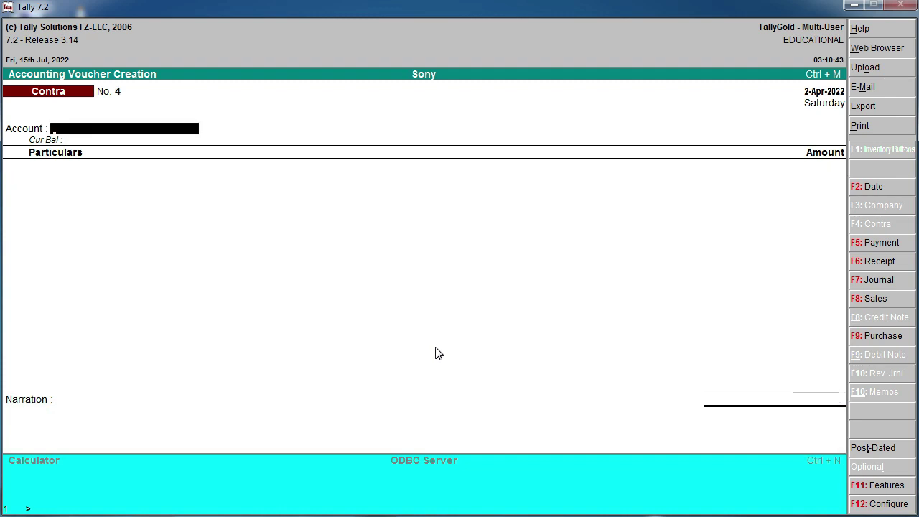
Leave voucher entry and open the company's Balance Sheet in detailed form.
key("Escape")
key("Down")
key("Down")
key("Down")
key("Down")
key("Return")
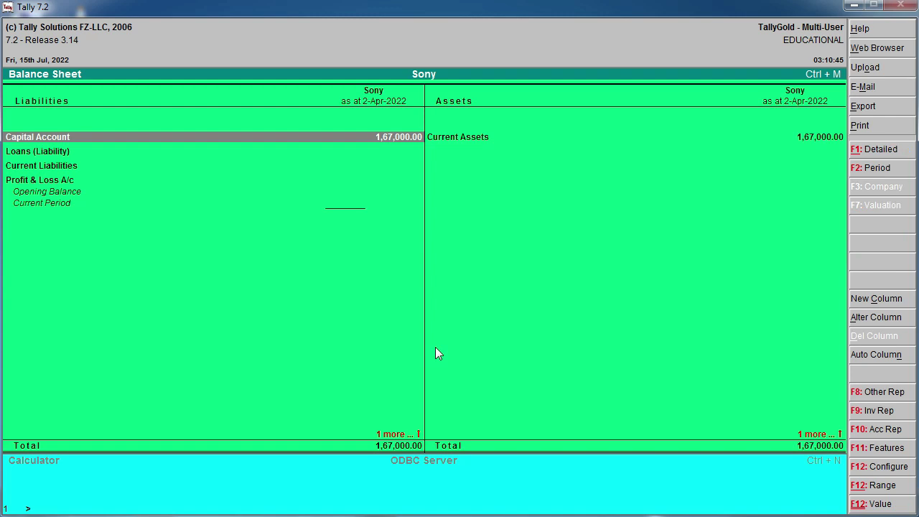
key("alt+F1")
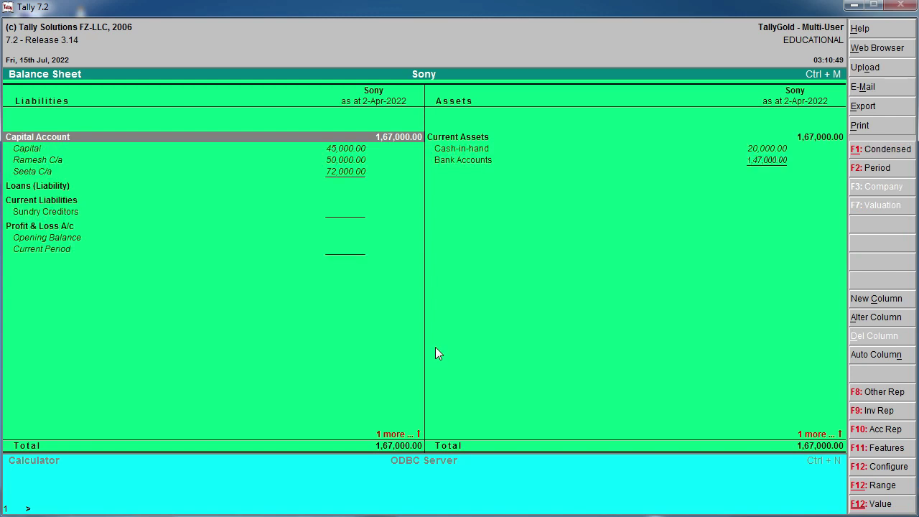
Examine the capital entries on the liabilities side and the Cash-in-hand and Bank Accounts entries under Current Assets.
key("Right")
key("Down")
key("Up")
key("Up")
key("Down")
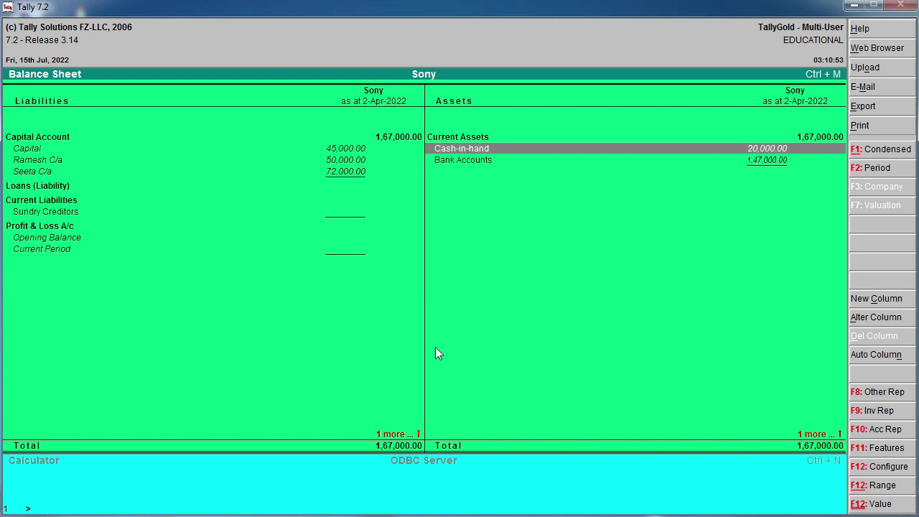
key("Left")
key("Down")
key("Down")
key("Down")
key("Up")
key("Up")
key("Up")
key("Up")
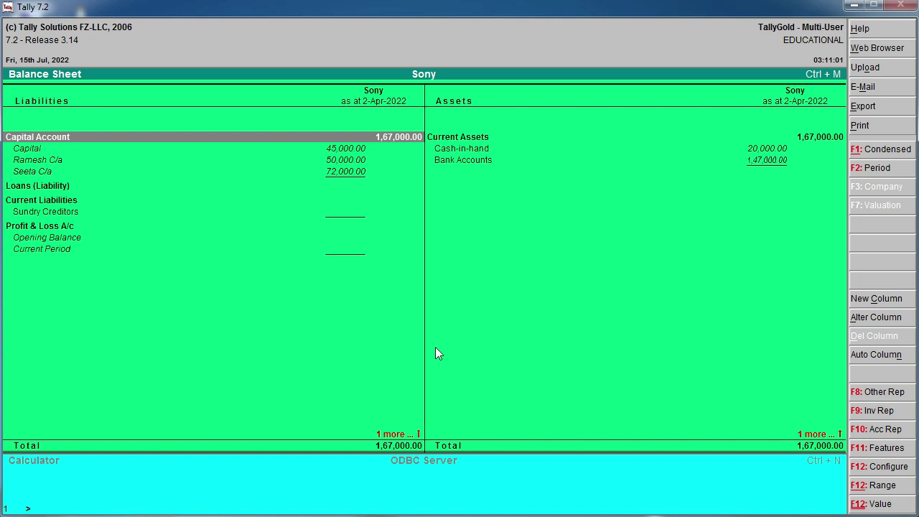
key("Down")
key("Down")
key("Down")
key("Up")
key("Up")
key("Down")
key("Down")
key("Down")
key("Up")
key("Up")
key("Right")
key("Up")
key("Up")
key("Down")
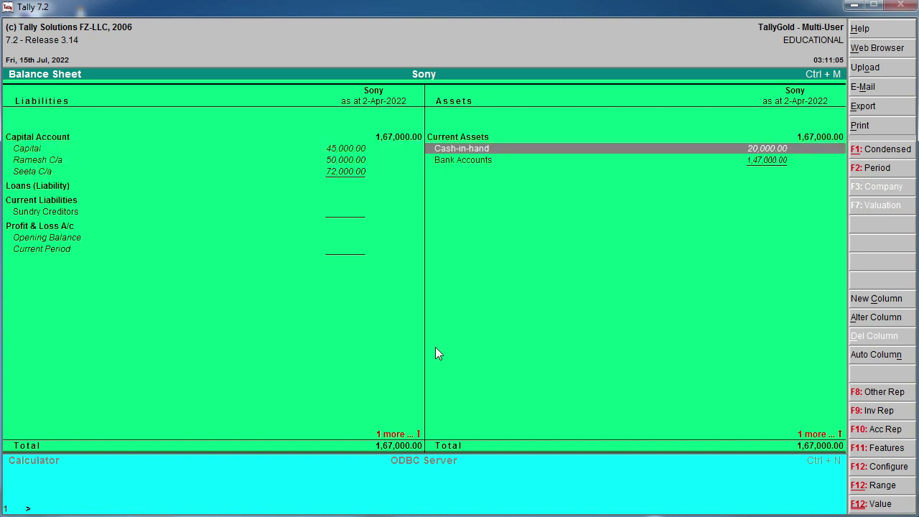
key("Down")
key("Up")
key("Up")
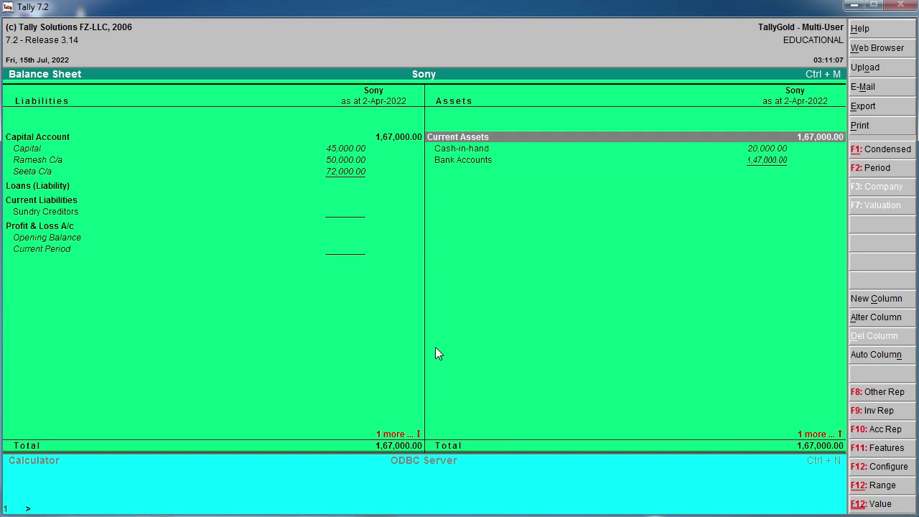
key("Down")
key("Down")
key("Up")
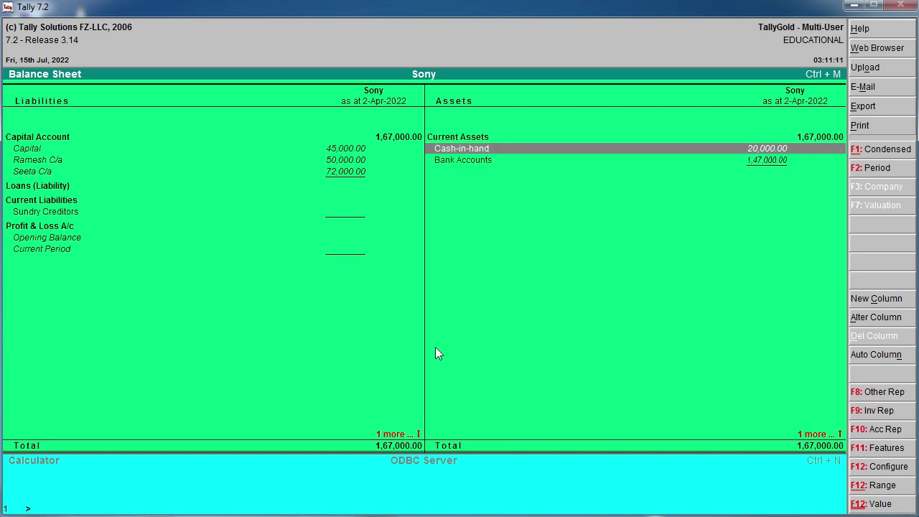
key("Down")
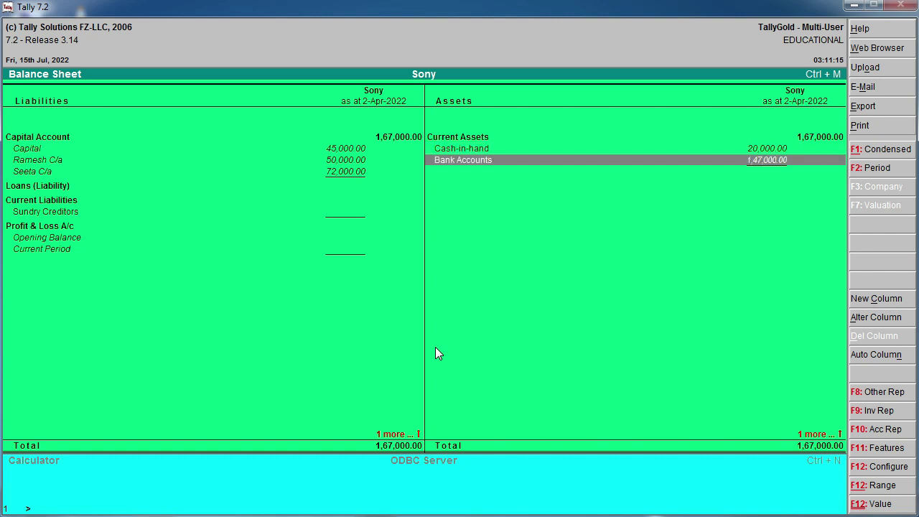
Open the Bank Accounts group summary and review the closing balances of the three bank ledgers.
key("Return")
key("Down")
key("Down")
key("Up")
key("Up")
key("Down")
key("Down")
key("Up")
key("Up")
key("Down")
key("Down")
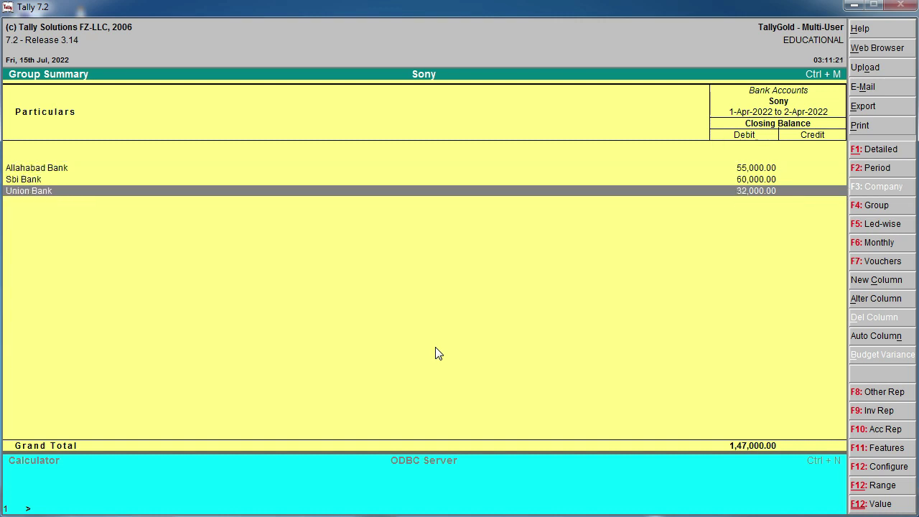
Leave the reports and reopen accounting voucher creation with a blank Contra voucher.
key("Escape")
key("Escape")
key("Escape")
key("Escape")
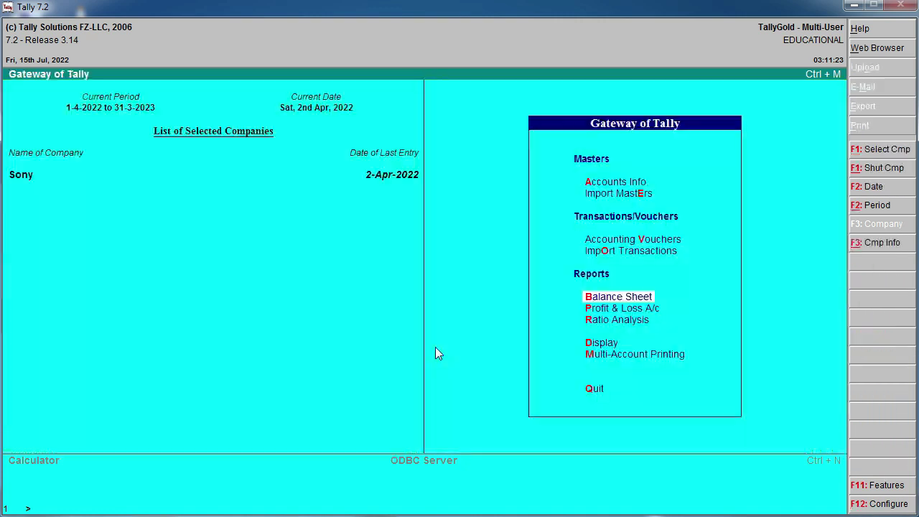
key("Up")
key("Up")
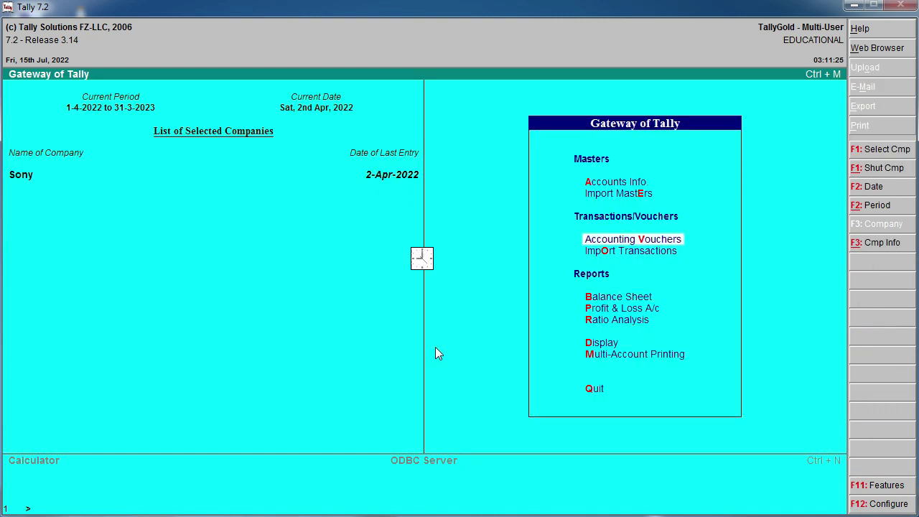
key("Return")
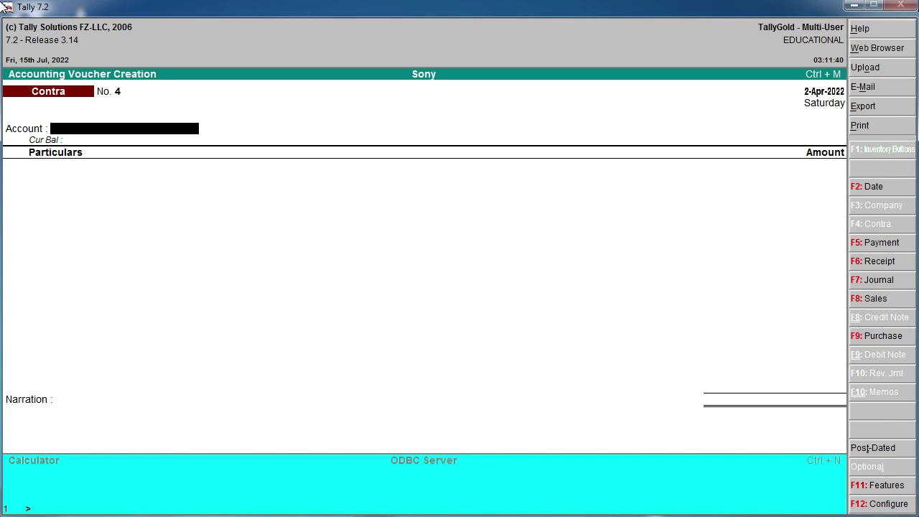
Leave voucher creation and open the Bank Accounts group summary from the Balance Sheet again.
key("Escape")
key("Down")
key("Down")
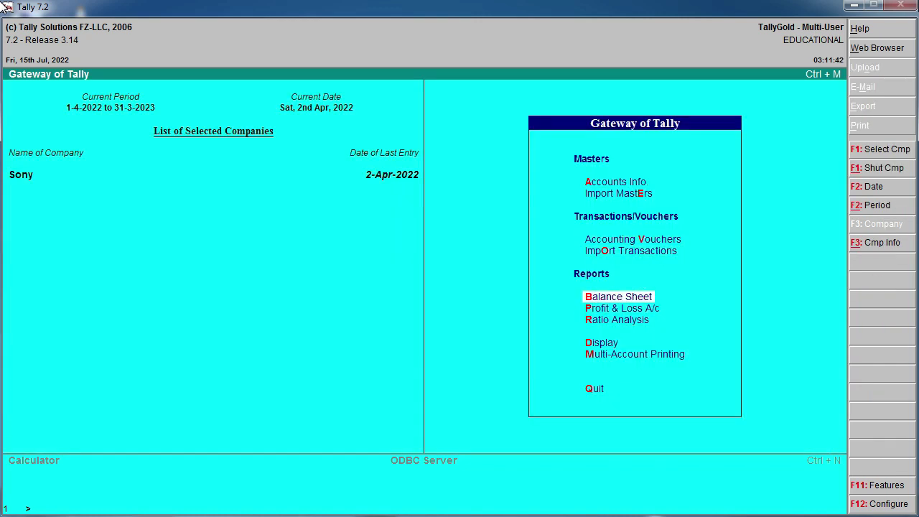
key("Return")
key("Right")
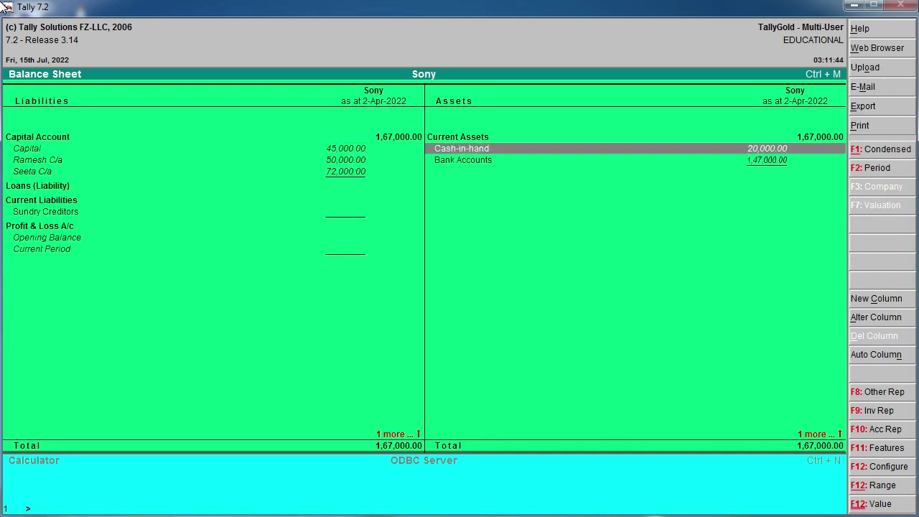
key("Down")
key("Return")
Go through the Allahabad Bank, Sbi Bank and Union Bank lines of the group summary once more.
key("Down")
key("Down")
key("Up")
key("Up")
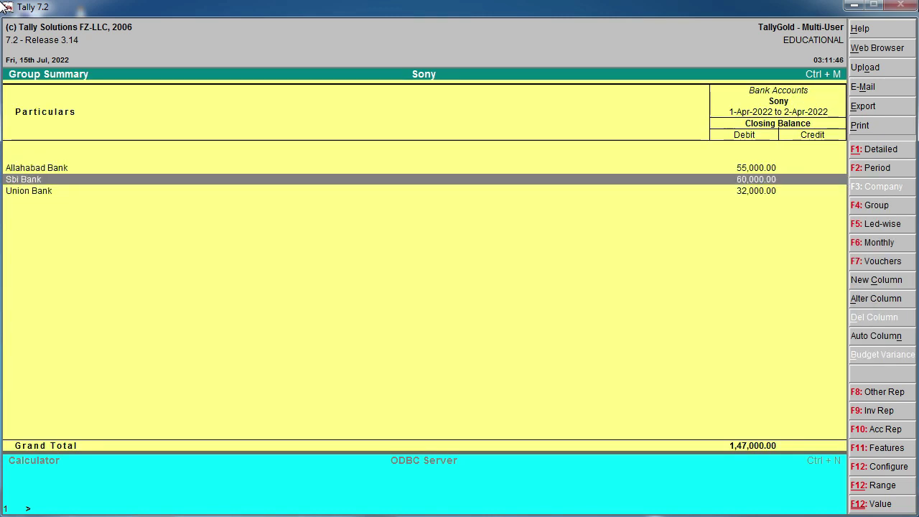
key("Down")
key("Down")
key("Up")
key("Up")
key("Down")
key("Down")
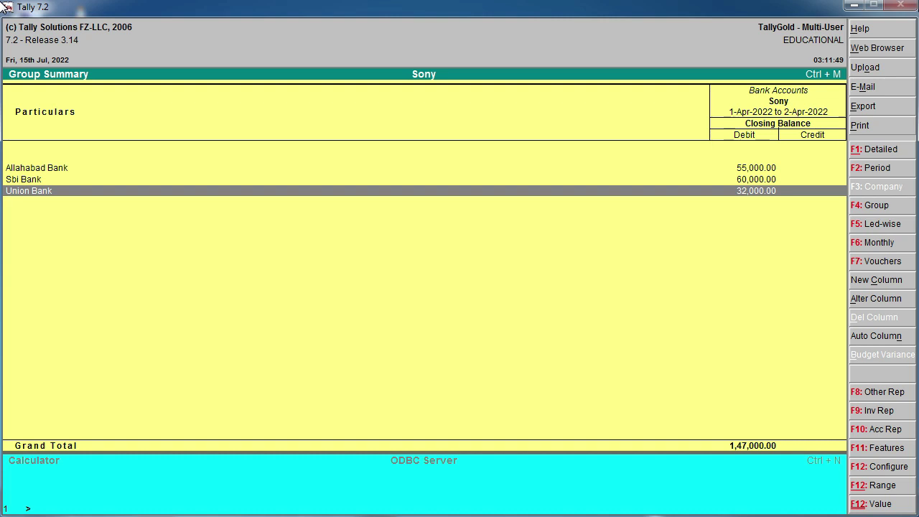
Close the group summary and Balance Sheet and return to accounting voucher creation with a blank Contra voucher.
key("Escape")
key("Escape")
key("Up")
key("Up")
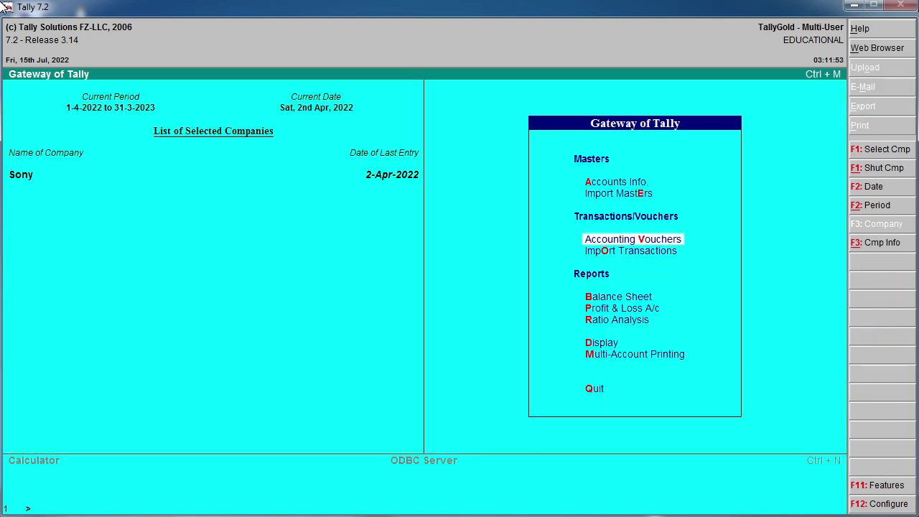
key("Return")
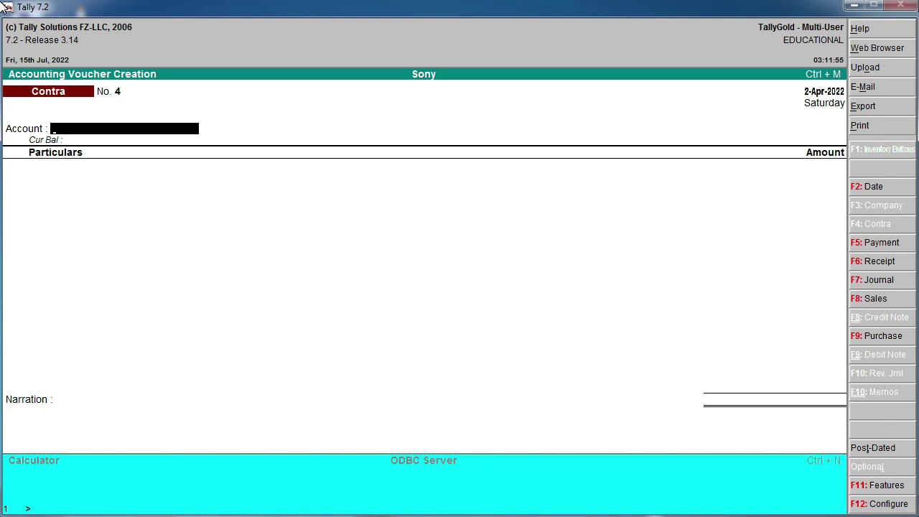
Keep the voucher type as Contra and choose Cash as its account.
key("F7")
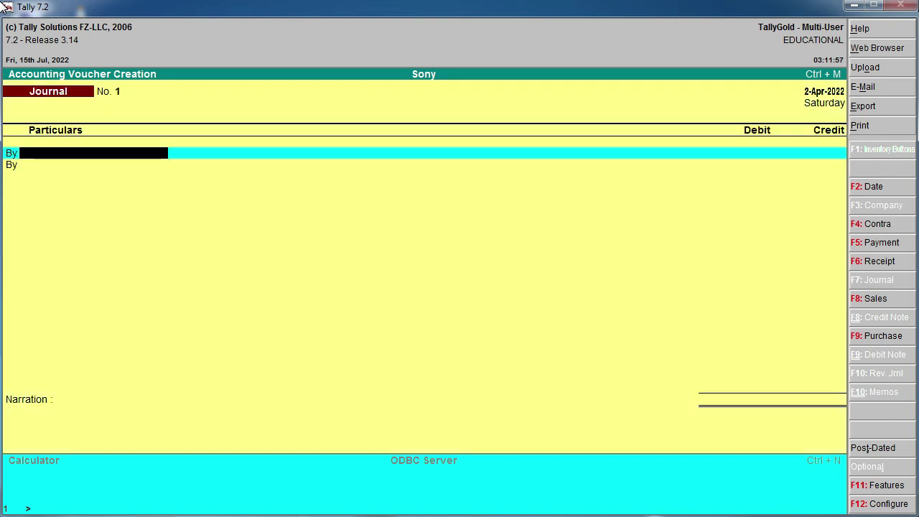
key("F4")
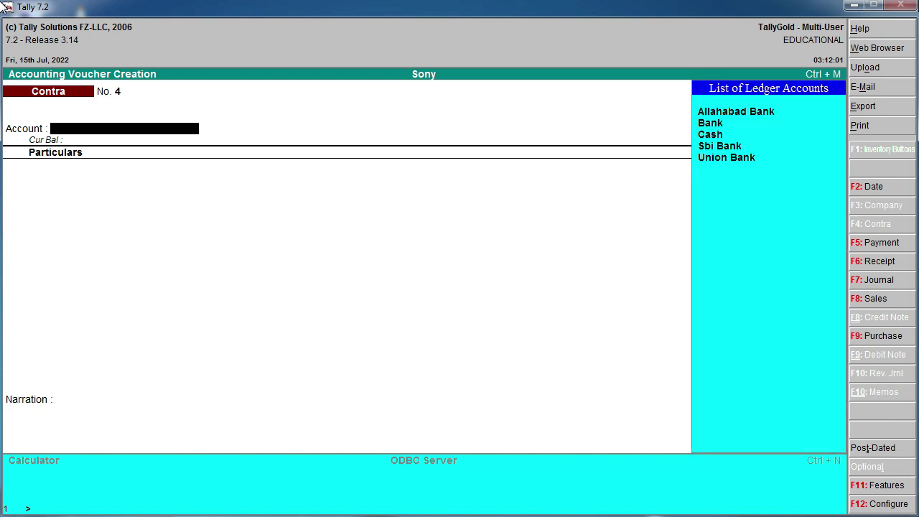
key("Down")
key("Down")
key("Down")
key("Down")
key("Up")
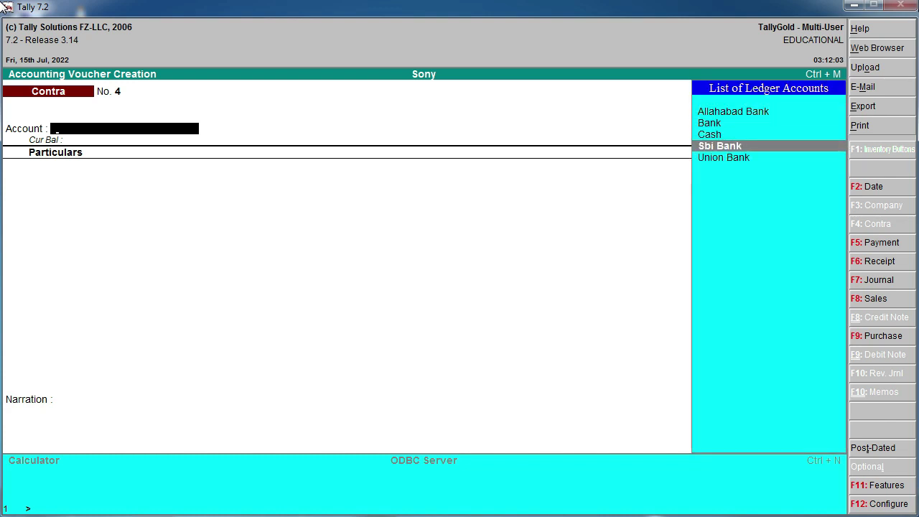
key("Up")
key("Up")
key("Down")
key("Down")
key("Down")
key("Up")
key("Up")
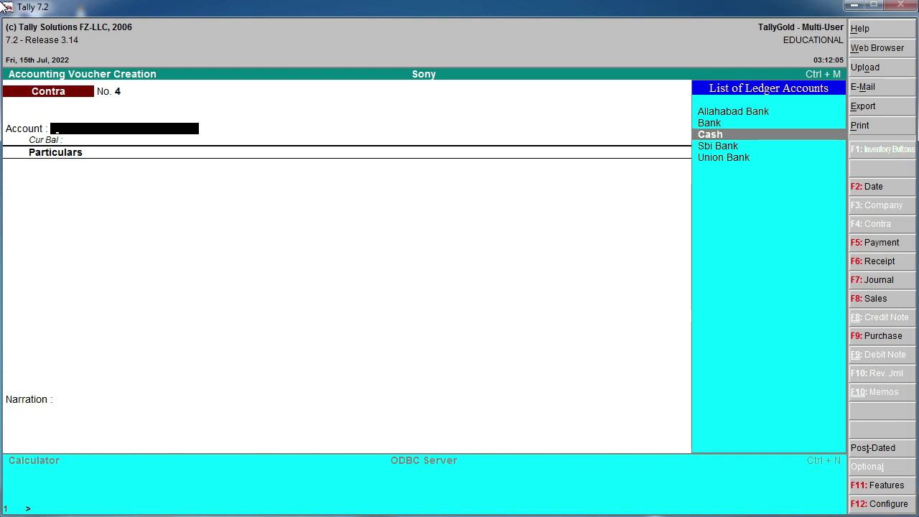
key("Down")
key("Up")
key("Return")
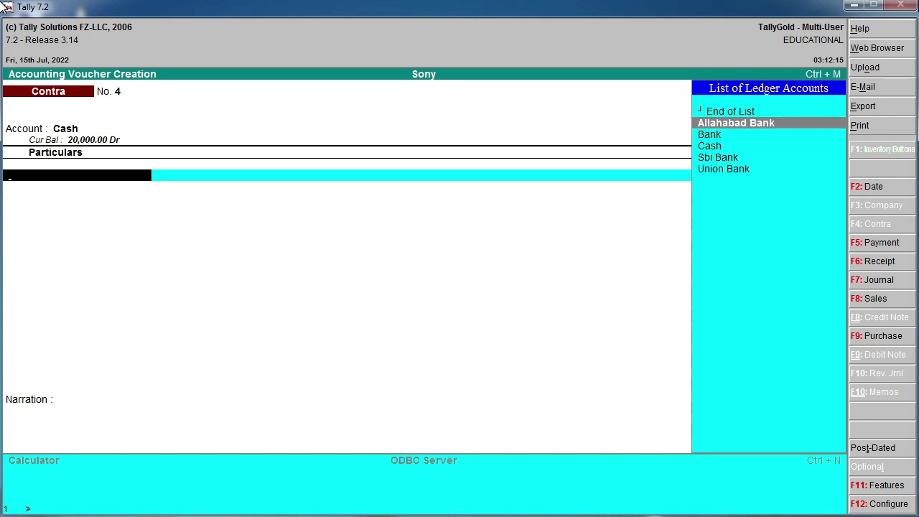
Add Allahabad Bank as the particular and set the voucher date to 1/4/2022.
key("Return")
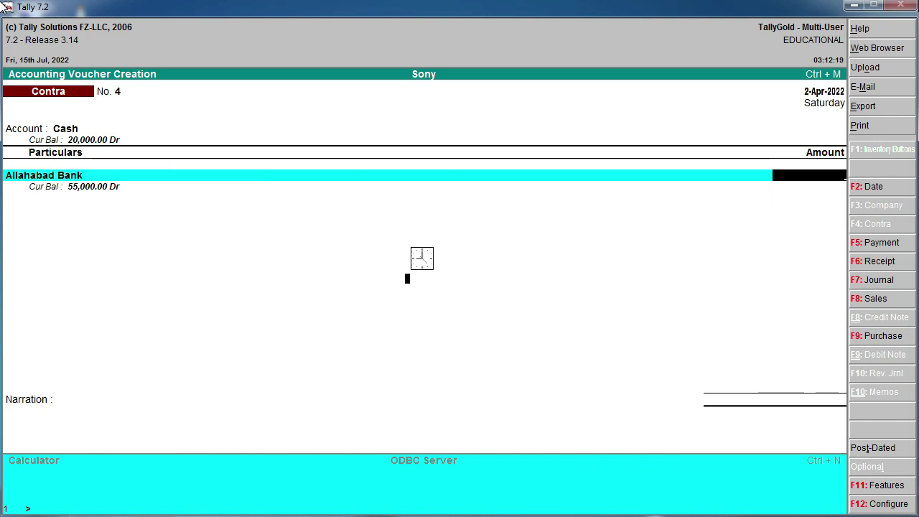
key("F2")
type("1")
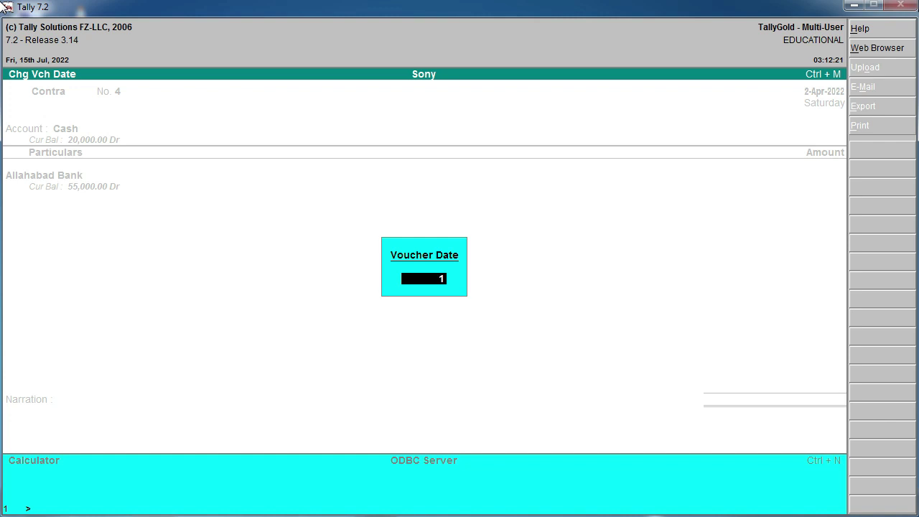
type("/4/2022")
key("Return")
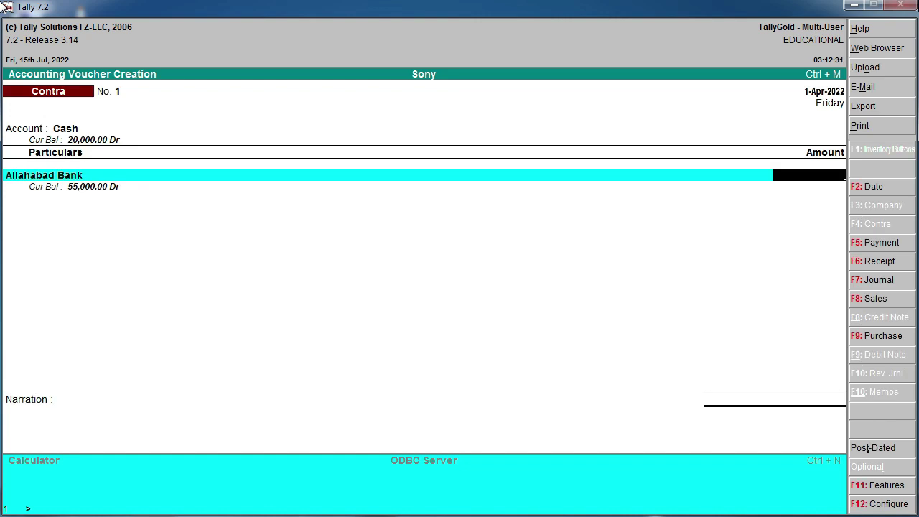
Enter 50000 as the Allahabad Bank amount and accept the Contra voucher without a narration or cheque number.
type("5000")
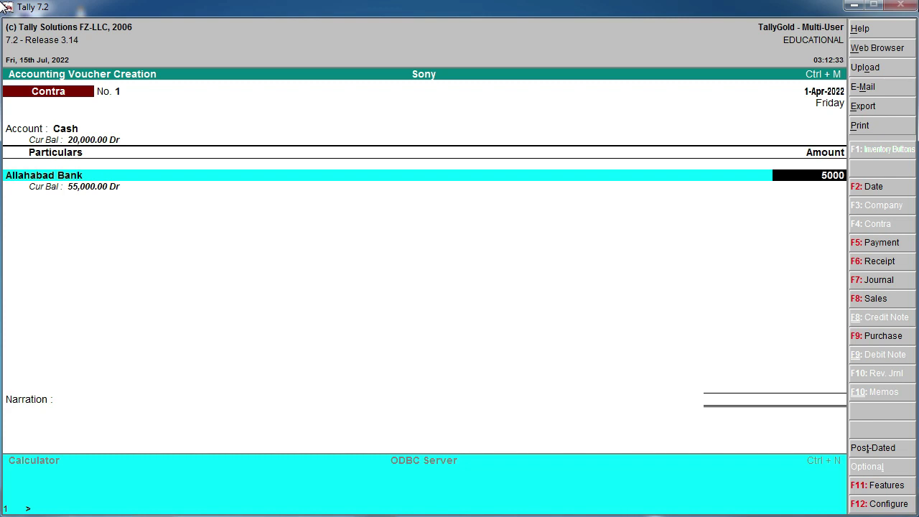
type("0")
key("Return")
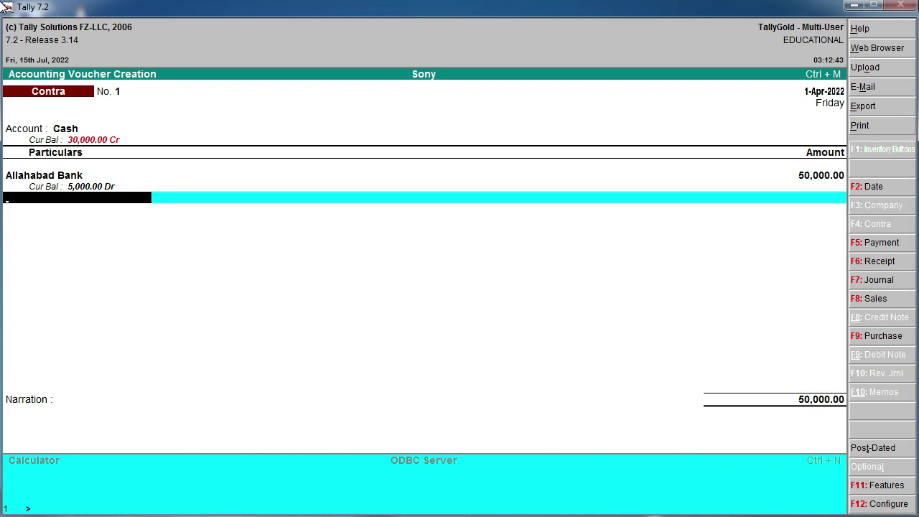
key("Return")
key("Return")
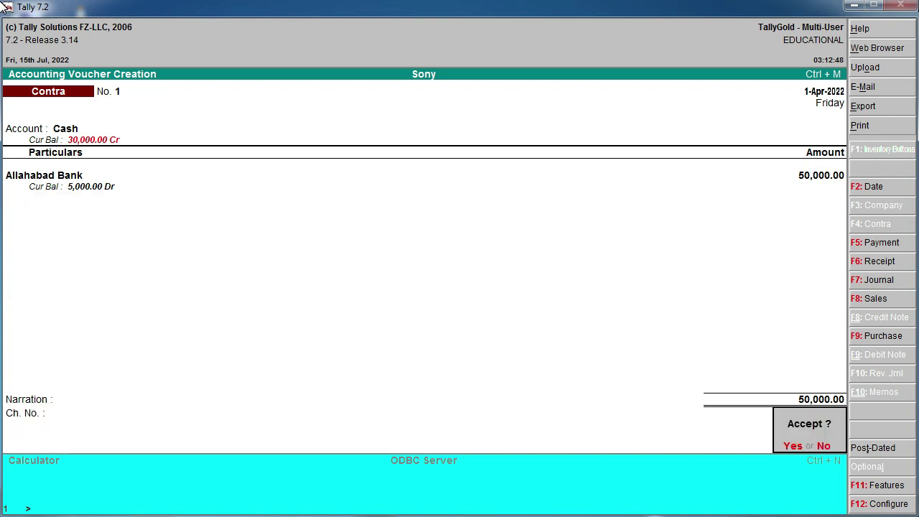
key("Return")
Leave voucher creation and open the Balance Sheet in its detailed form.
key("Escape")
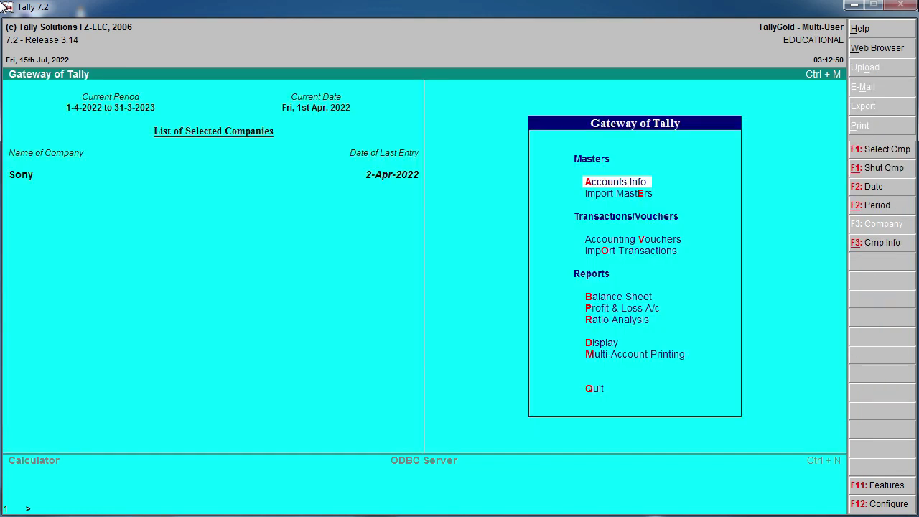
key("Down")
key("Down")
key("Down")
key("Down")
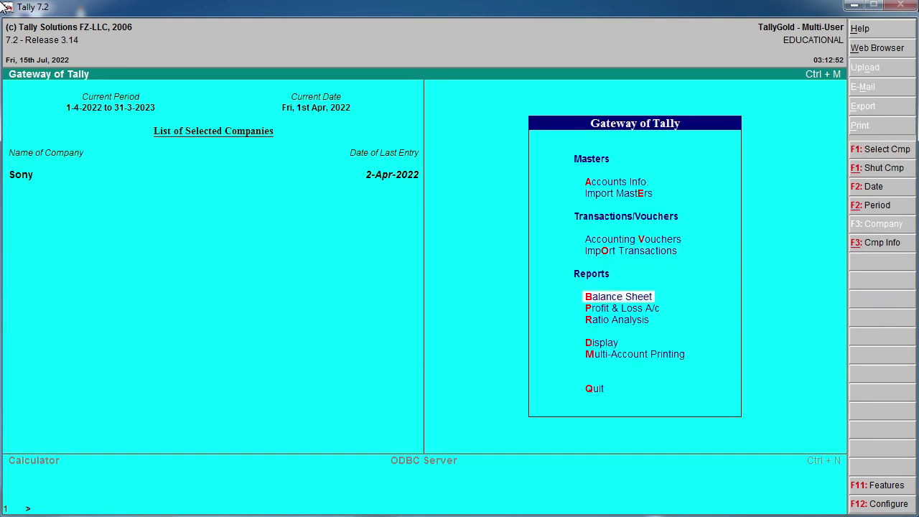
key("Return")
key("alt+F1")
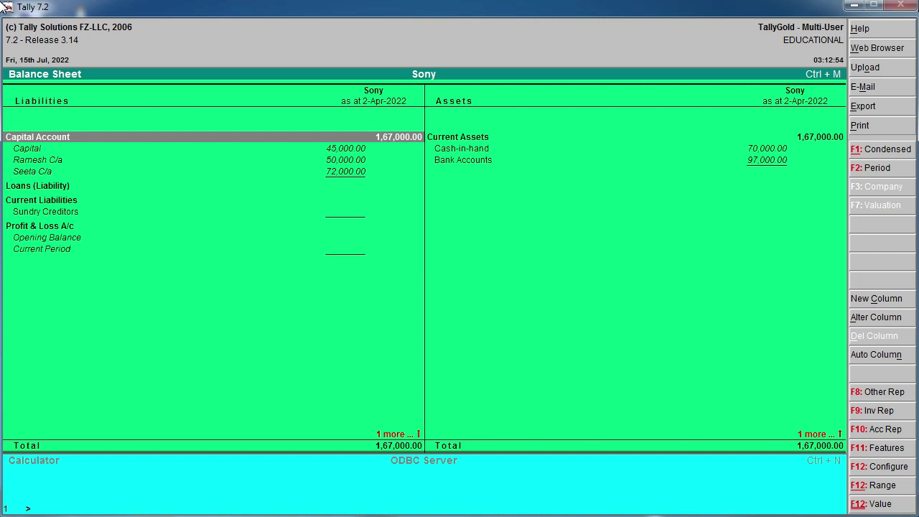
Examine the Cash-in-hand and Bank Accounts lines under Current Assets in the Balance Sheet.
key("Right")
key("Down")
key("Down")
key("Up")
key("Up")
key("Down")
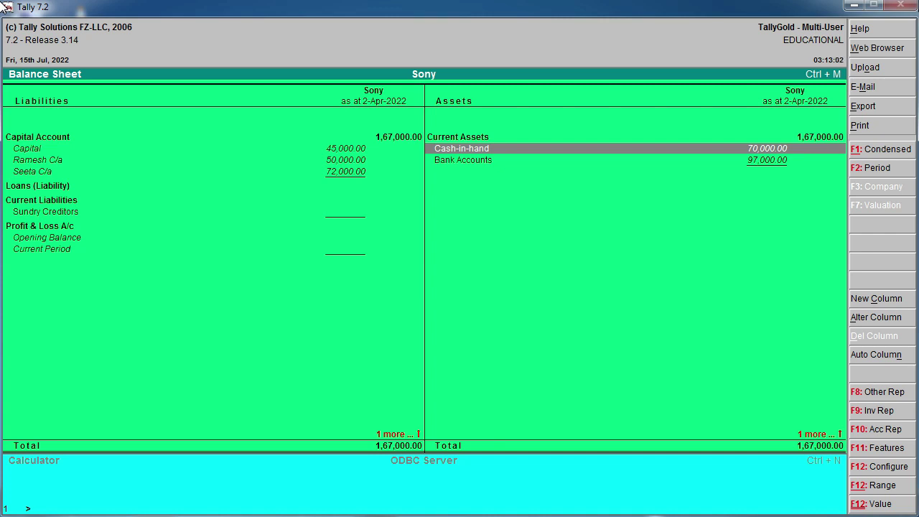
key("Down")
key("Up")
Return to accounting voucher creation and date the new Contra voucher 1/4/2022.
key("Escape")
key("v")
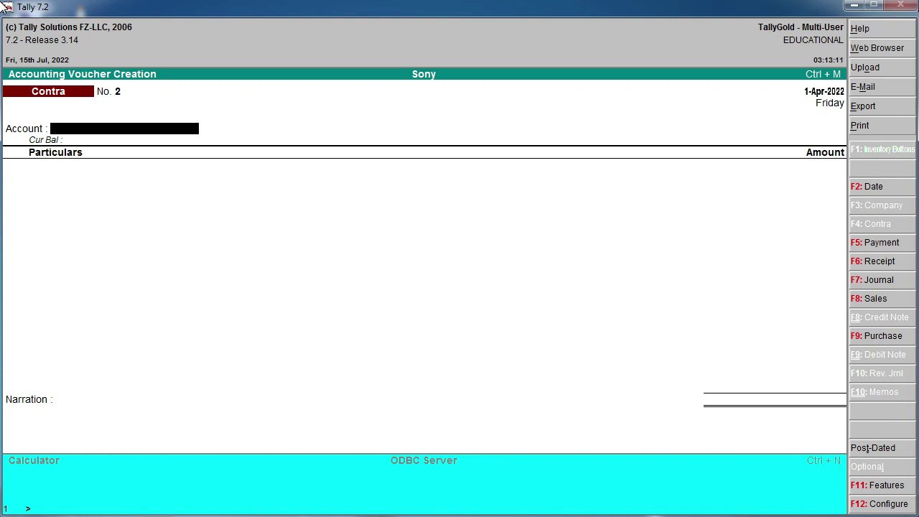
key("F2")
type("1/4/")
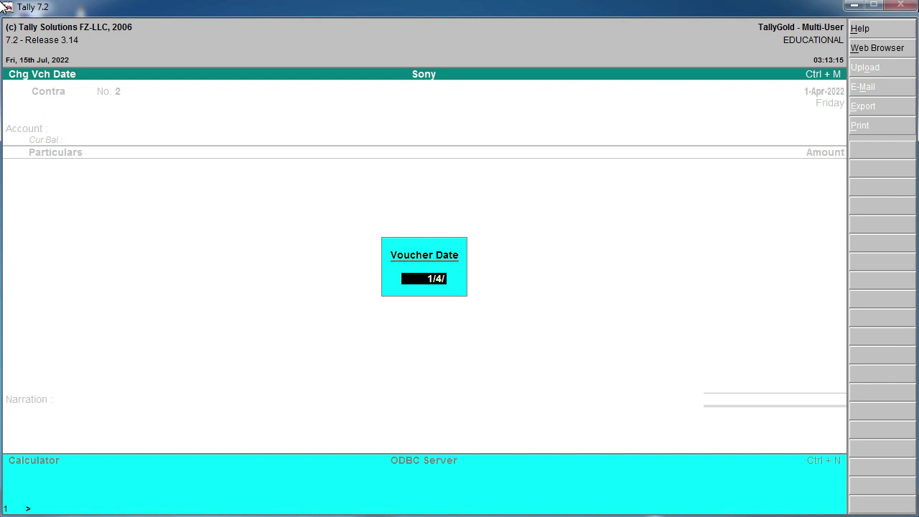
type("2022")
key("Return")
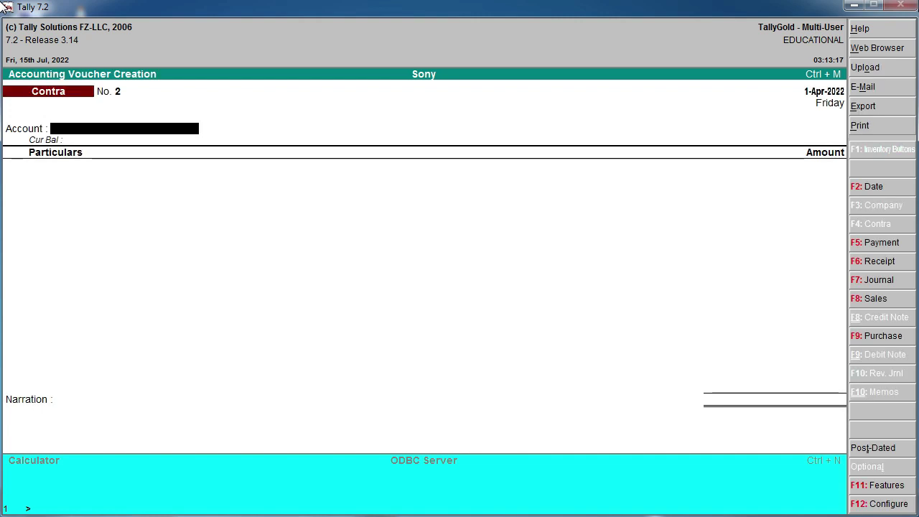
Choose Cash as the Contra voucher's account and Sbi Bank as the particular.
key("Down")
key("Down")
key("Down")
key("Return")
key("Down")
key("Down")
key("Down")
key("Down")
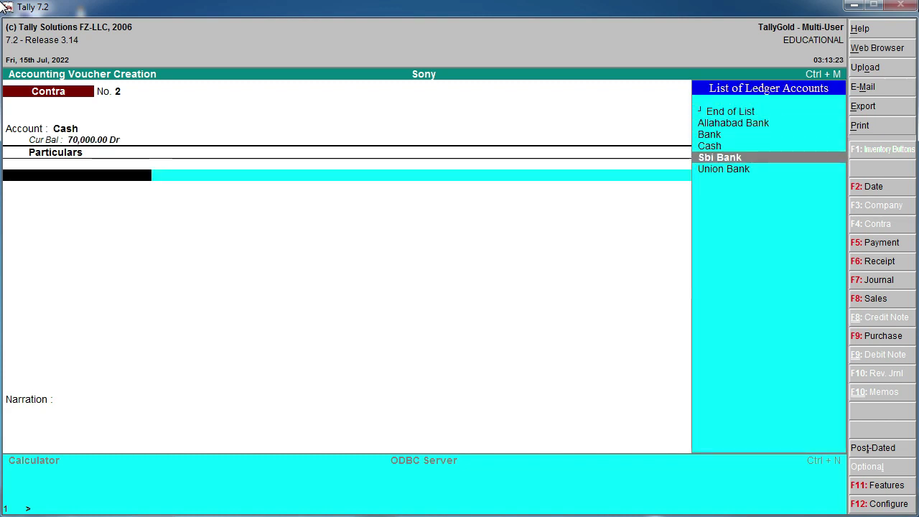
key("Return")
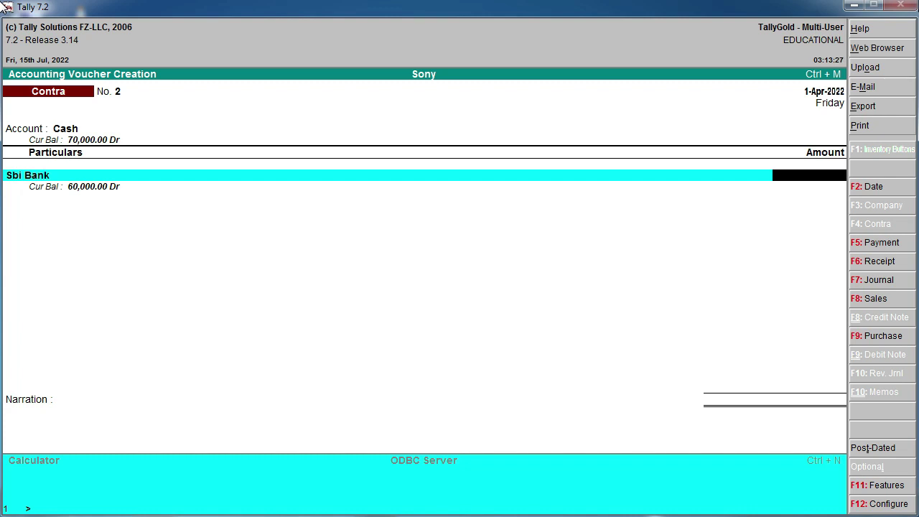
Enter 50000 as the Sbi Bank amount and accept the voucher with the narration left blank.
type("50000")
key("Return")
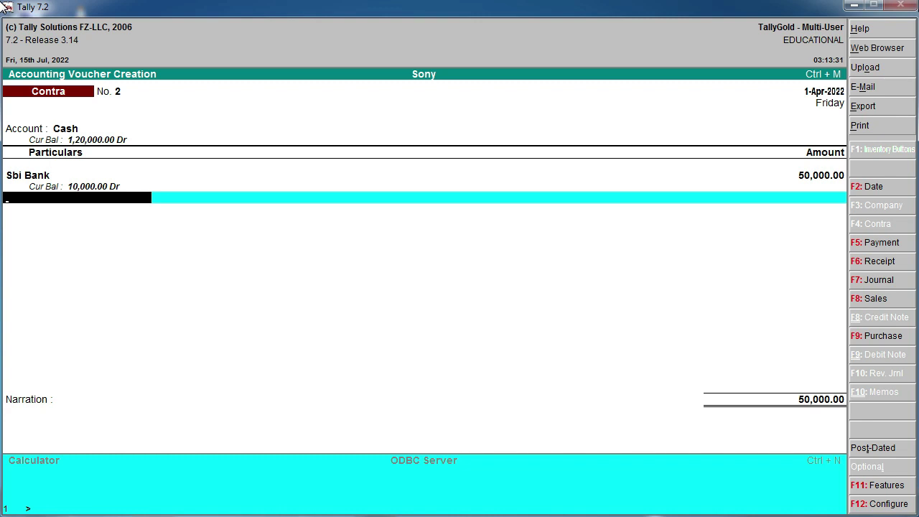
key("Return")
key("Return")
key("Return")
Close voucher creation and bring up the detailed Balance Sheet again.
key("Escape")
key("Down")
key("Down")
key("Down")
key("Down")
key("Return")
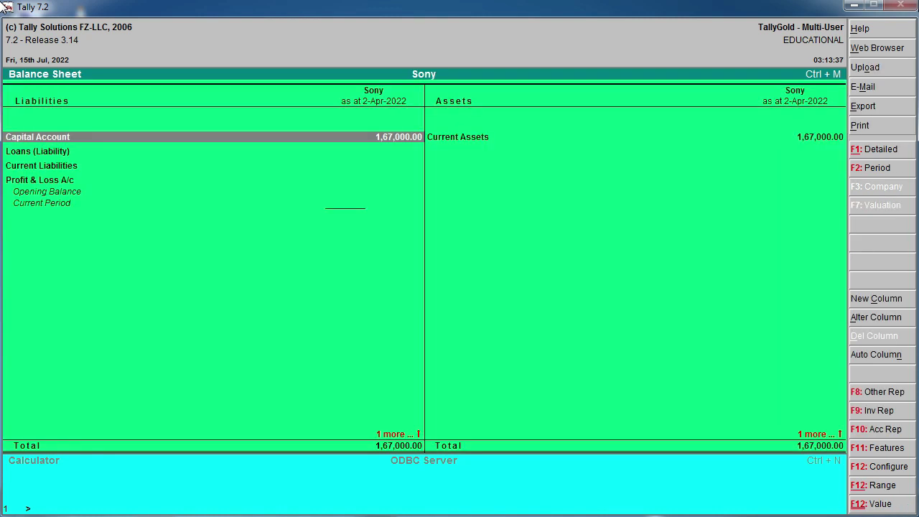
key("alt+F1")
Compare the Cash-in-hand and Bank Accounts lines under Current Assets after the Sbi Bank voucher.
key("Right")
key("Down")
key("Down")
key("Up")
key("Up")
key("Down")
key("Down")
key("Up")
key("Down")
key("Up")
key("Up")
key("Down")
key("Down")
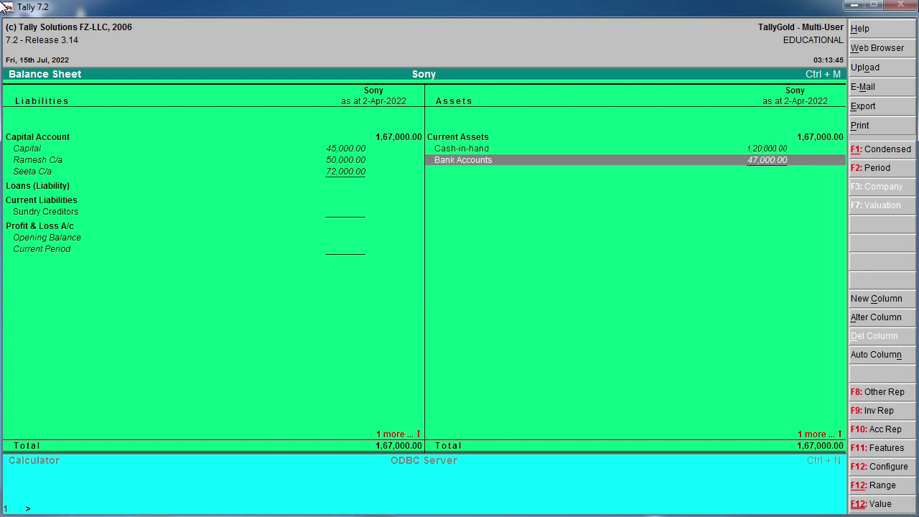
Open the Bank Accounts group summary and go through the Allahabad Bank, Sbi Bank and Union Bank balances.
key("Return")
key("Up")
key("Up")
key("Up")
key("Up")
key("Up")
key("Up")
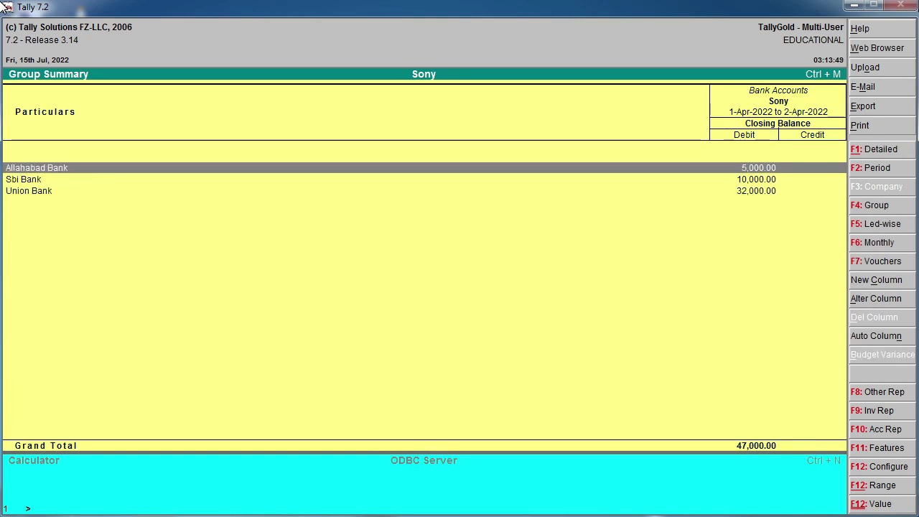
key("Down")
key("Down")
key("Up")
key("Up")
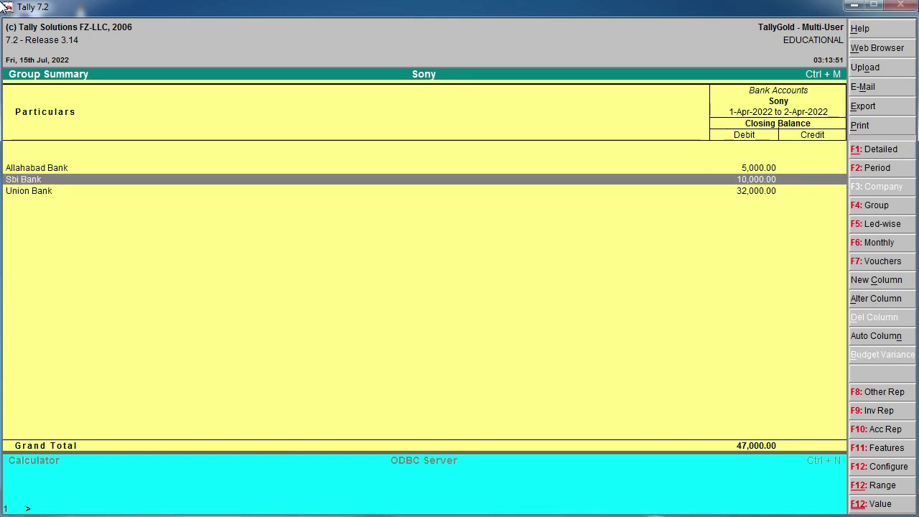
Examine the Cash-in-hand group summary and the April line of the Cash ledger's monthly summary.
key("Escape")
key("Up")
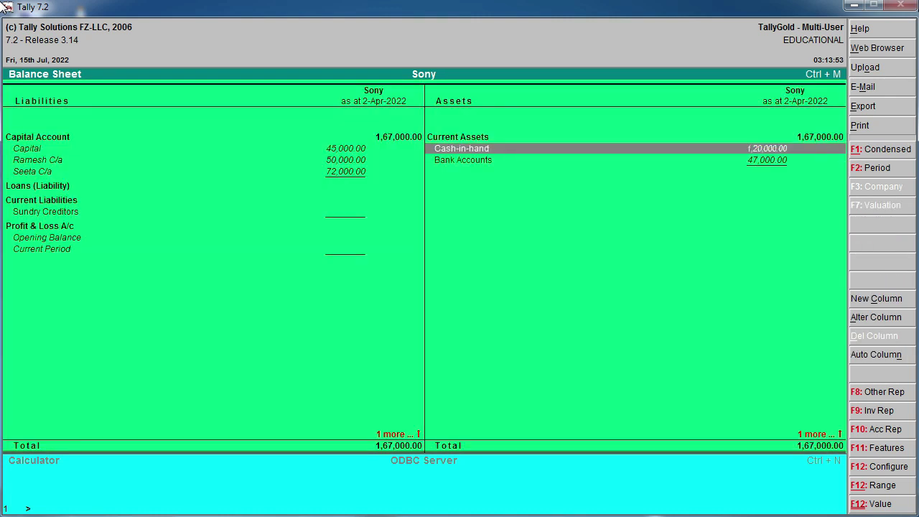
key("Return")
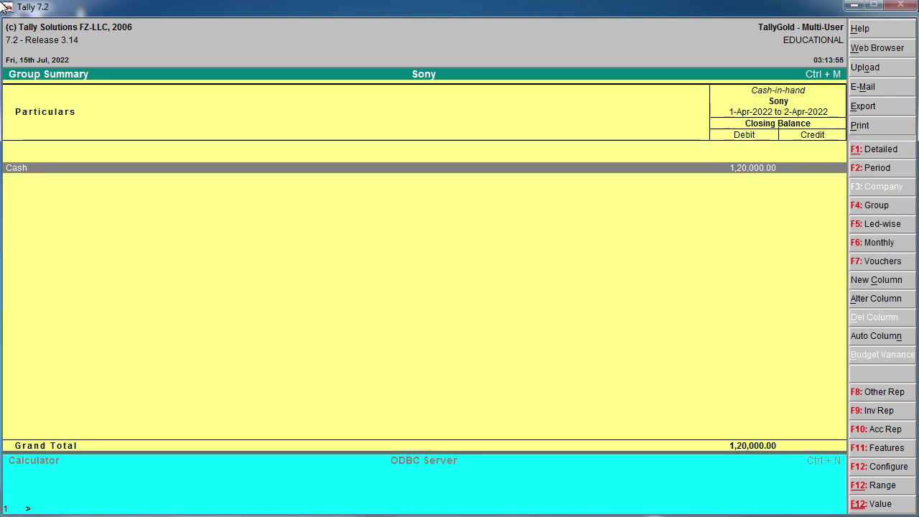
key("Escape")
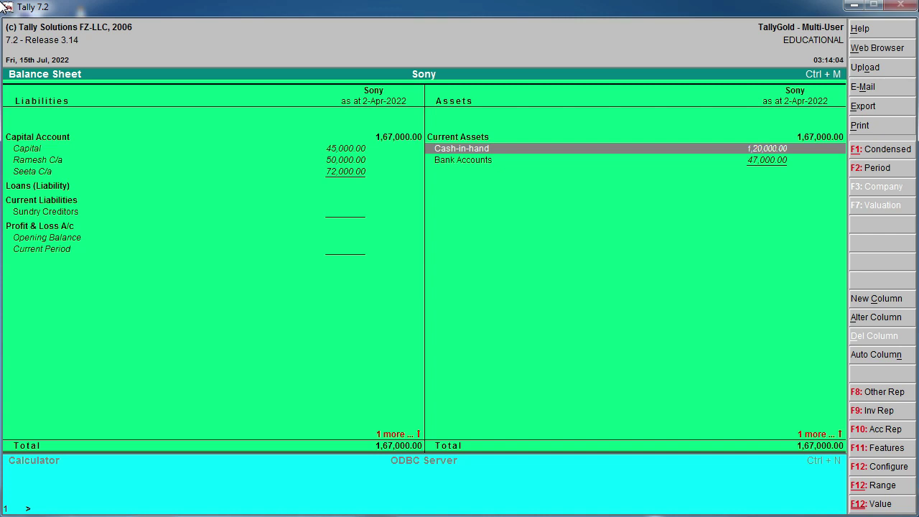
key("Return")
key("Return")
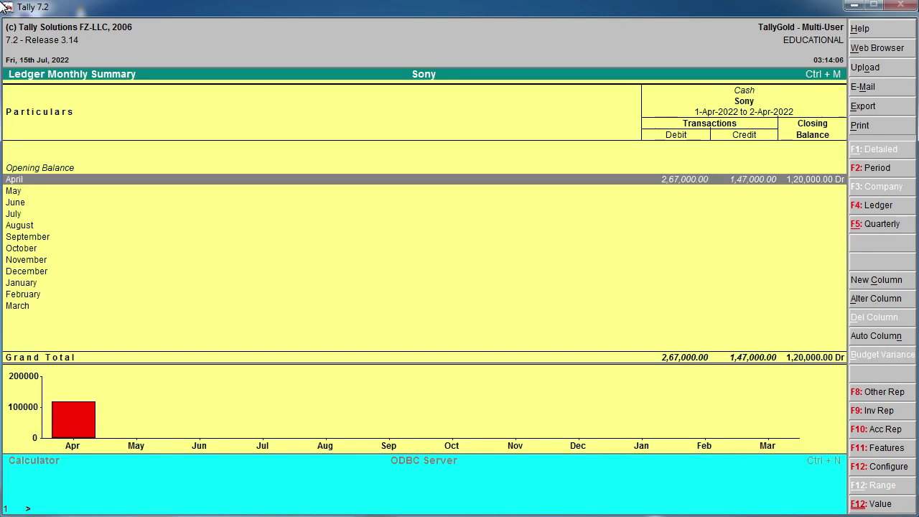
key("Down")
key("Up")
key("Escape")
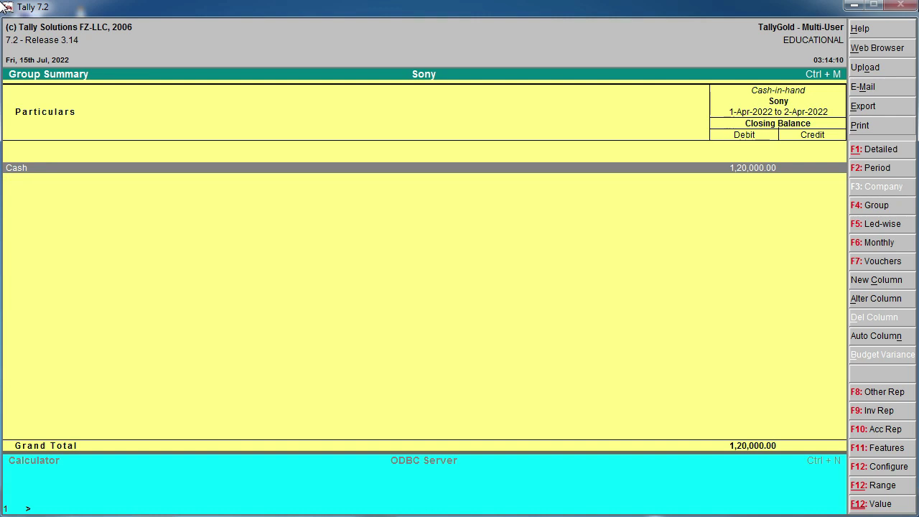
View the Bank Accounts group summary once more and return to the Gateway of Tally.
key("Escape")
key("Down")
key("Up")
key("Down")
key("Return")
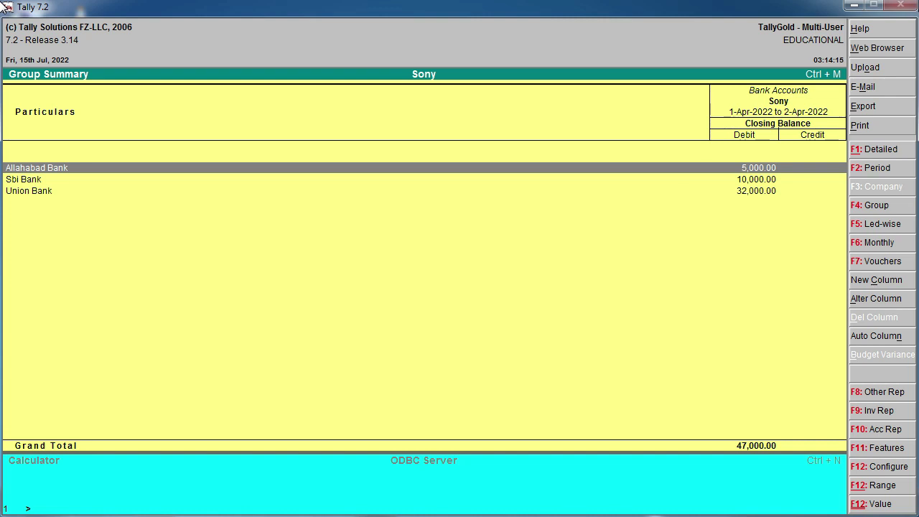
key("Escape")
key("Escape")
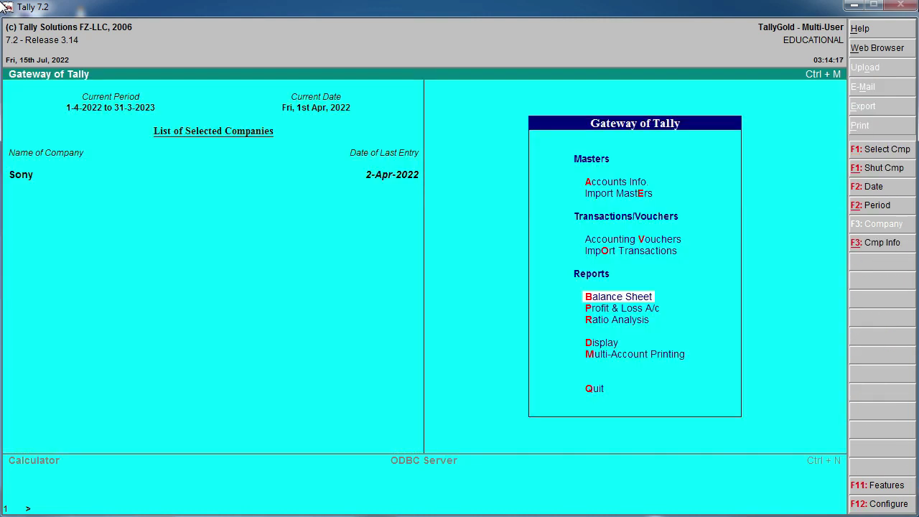
key("Up")
key("Up")
key("Up")
key("Up")
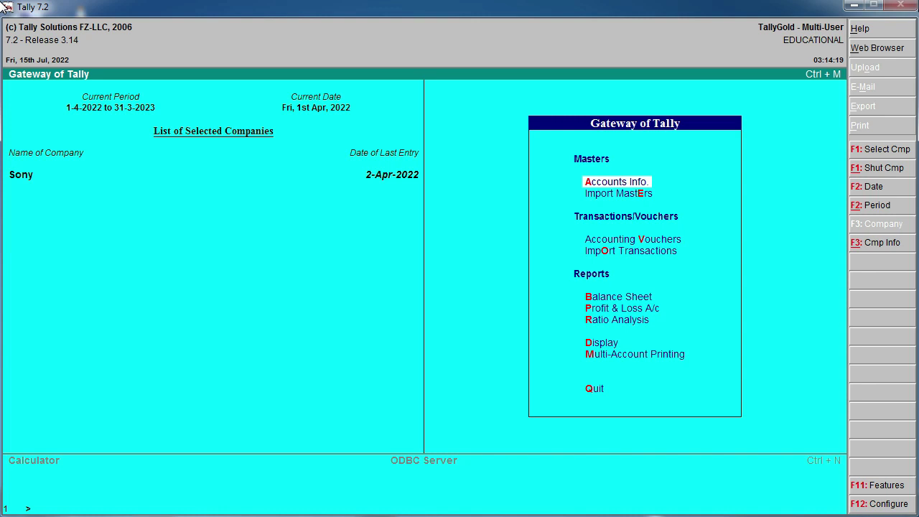
key("Down")
key("Down")
key("Down")
key("Down")
key("Down")
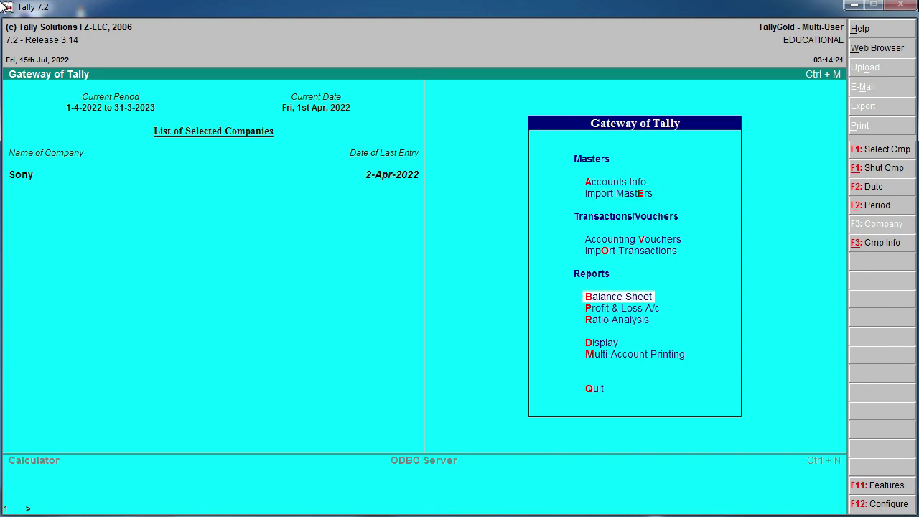
Start creating a single ledger named D without an alias.
key("Up")
key("Up")
key("Up")
key("Up")
key("Up")
key("Return")
key("Down")
key("Return")
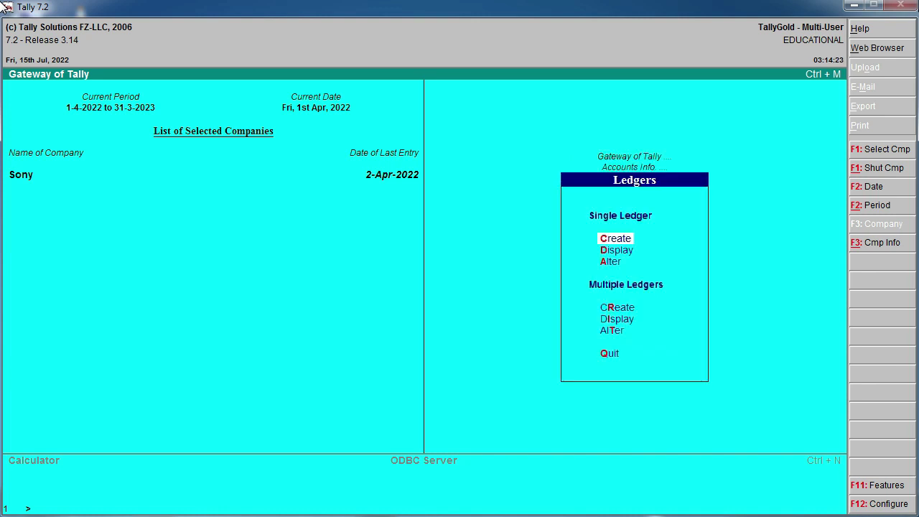
key("Return")
type("D")
key("Return")
key("Return")
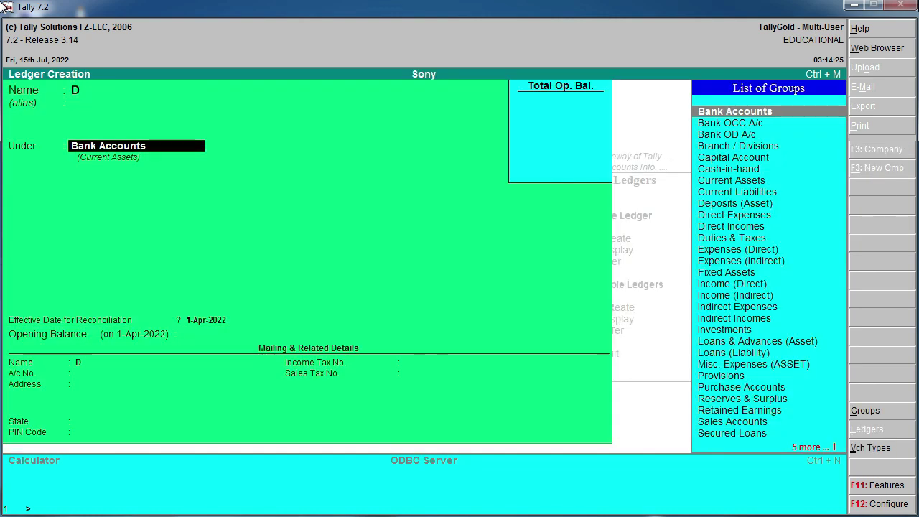
Go through the Bank OCC A/c and Bank OD A/c groups as parent for ledger D.
key("Down")
key("Down")
key("Down")
key("Up")
key("Up")
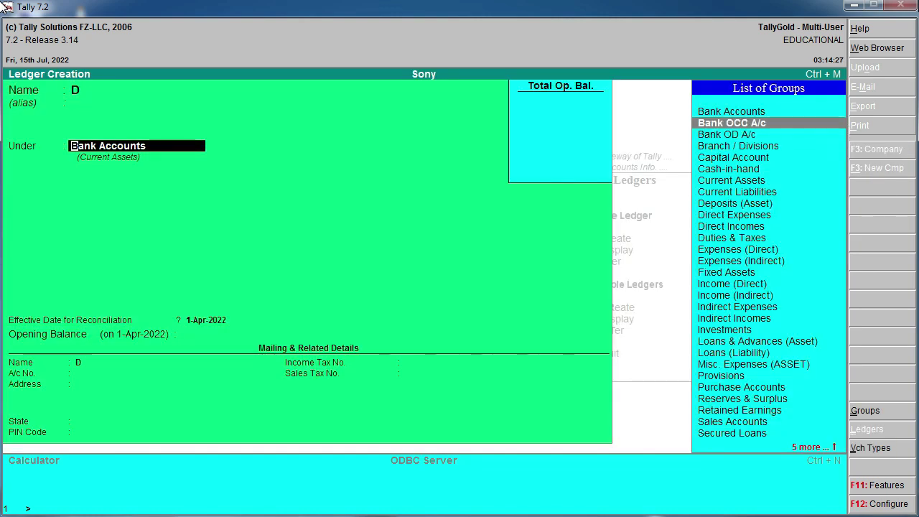
key("Down")
key("Down")
key("Up")
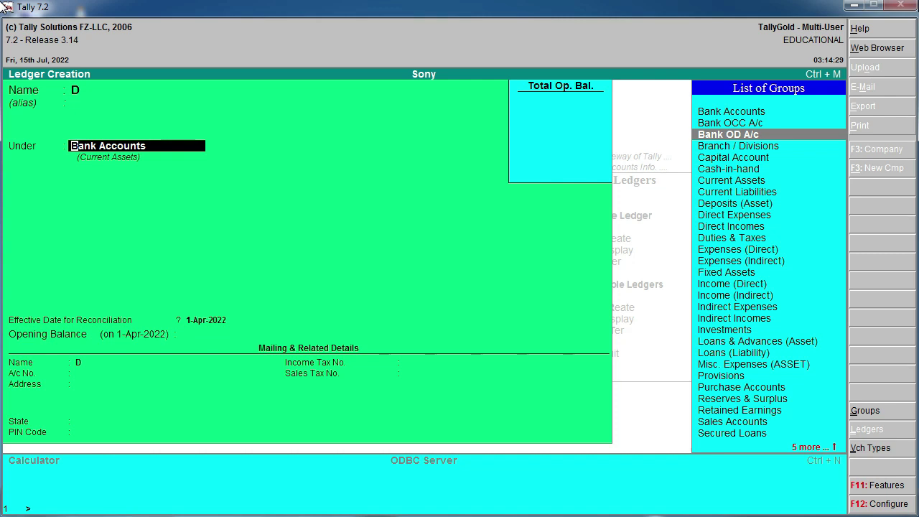